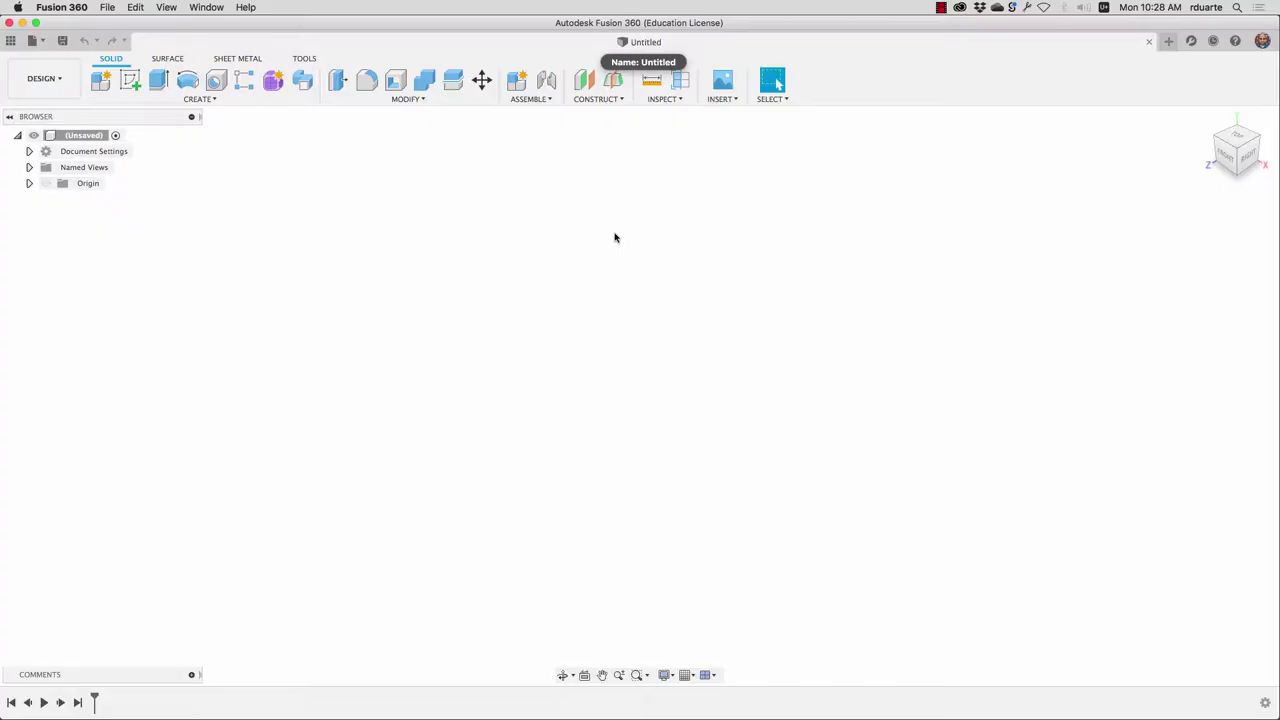
# - On the bottom ground plane, sketch a Ø200 mm circle centred on the origin
pyautogui.click(129, 80)
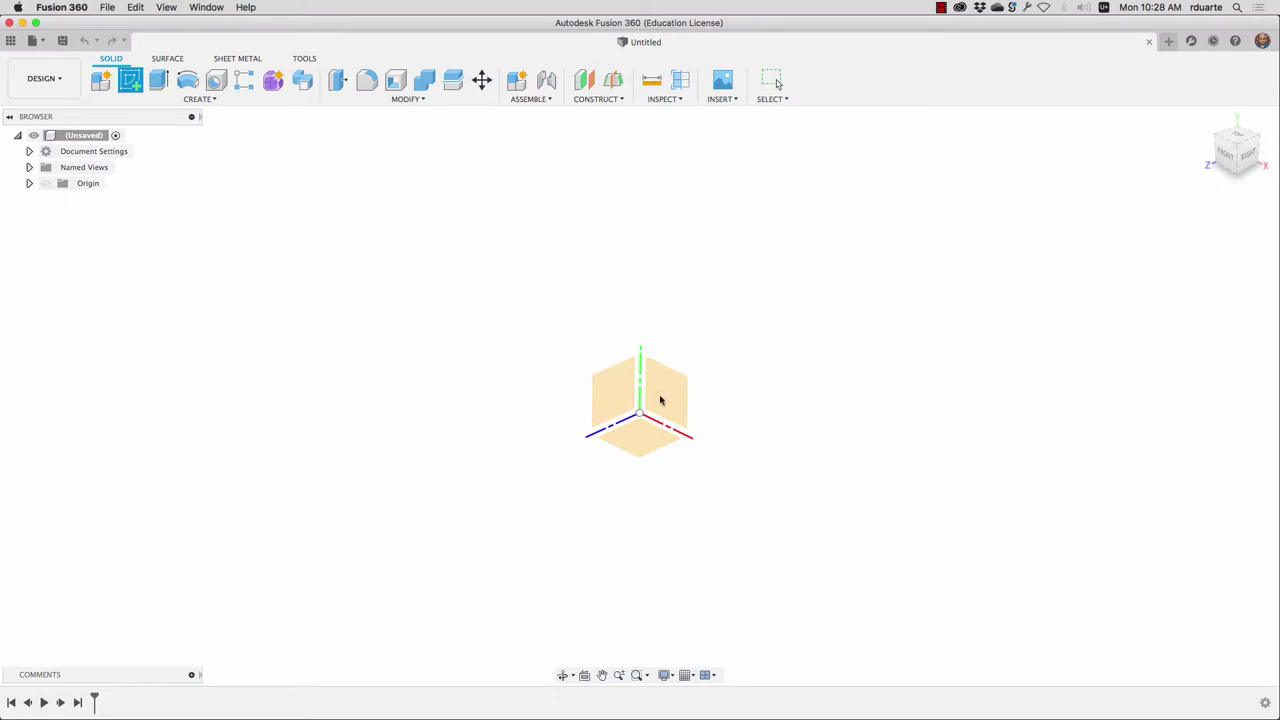
pyautogui.click(671, 448)
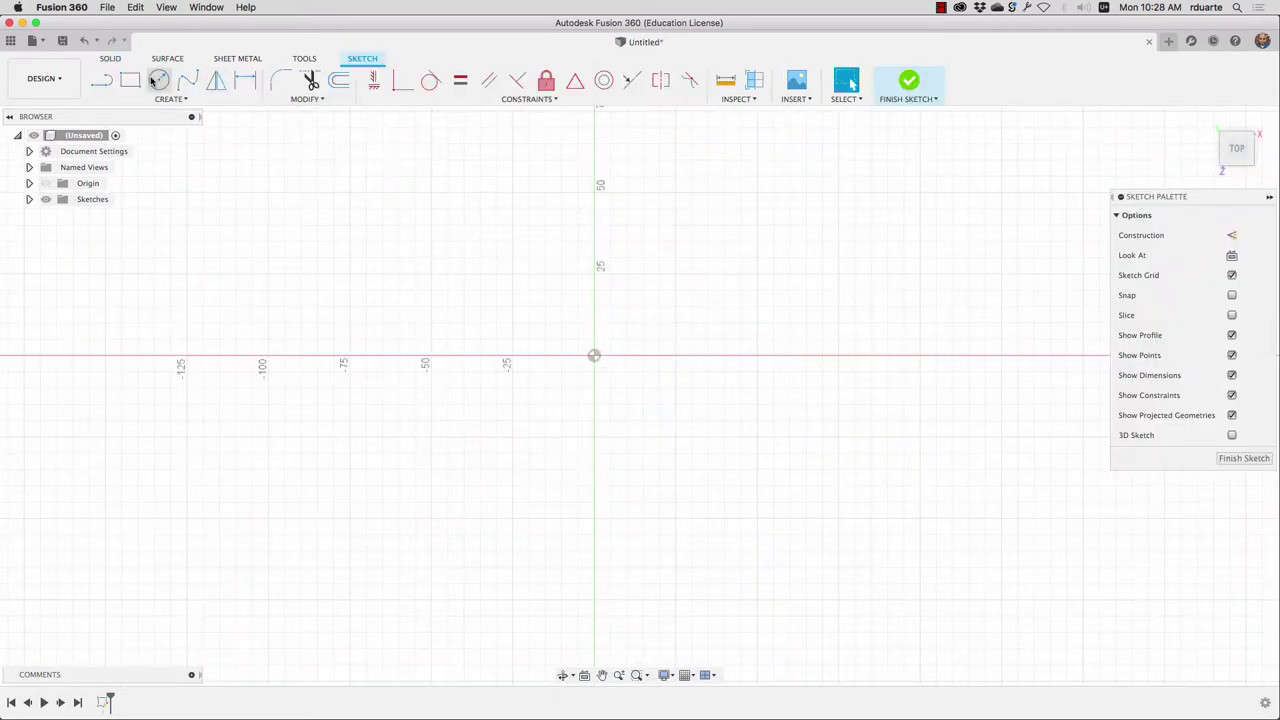
pyautogui.click(156, 81)
pyautogui.click(594, 356)
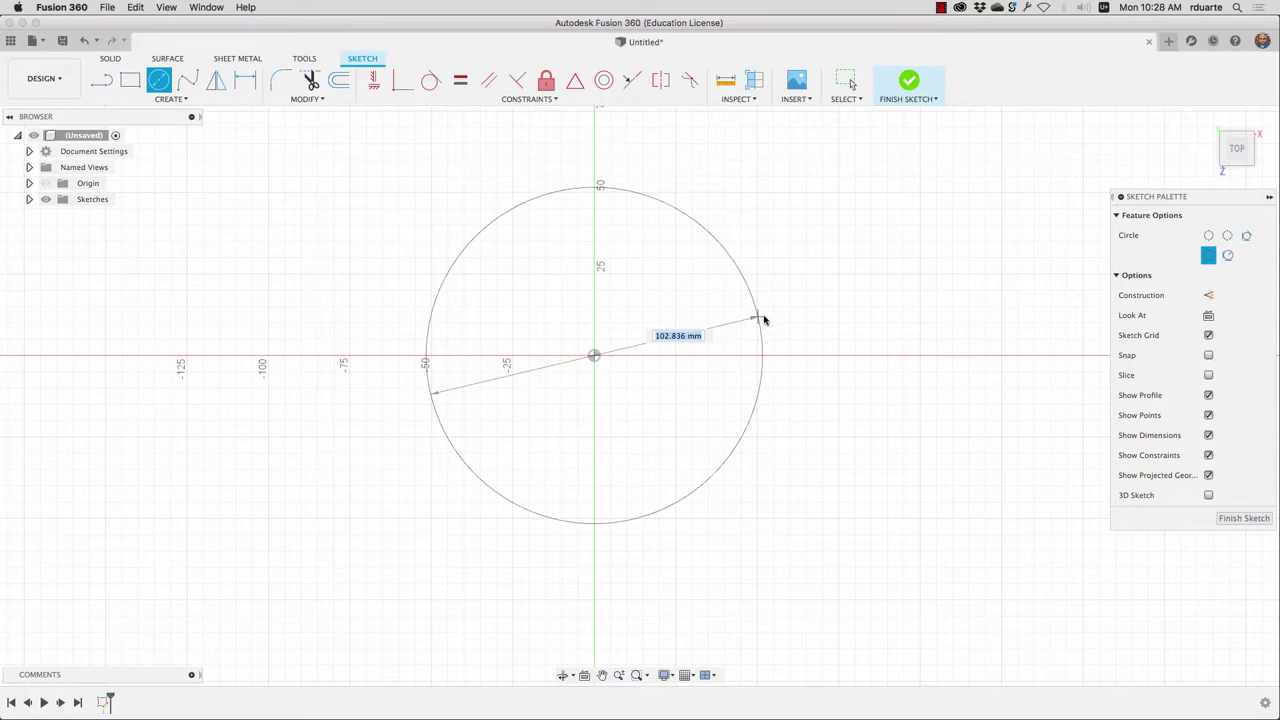
pyautogui.write('200')
pyautogui.press('Return')
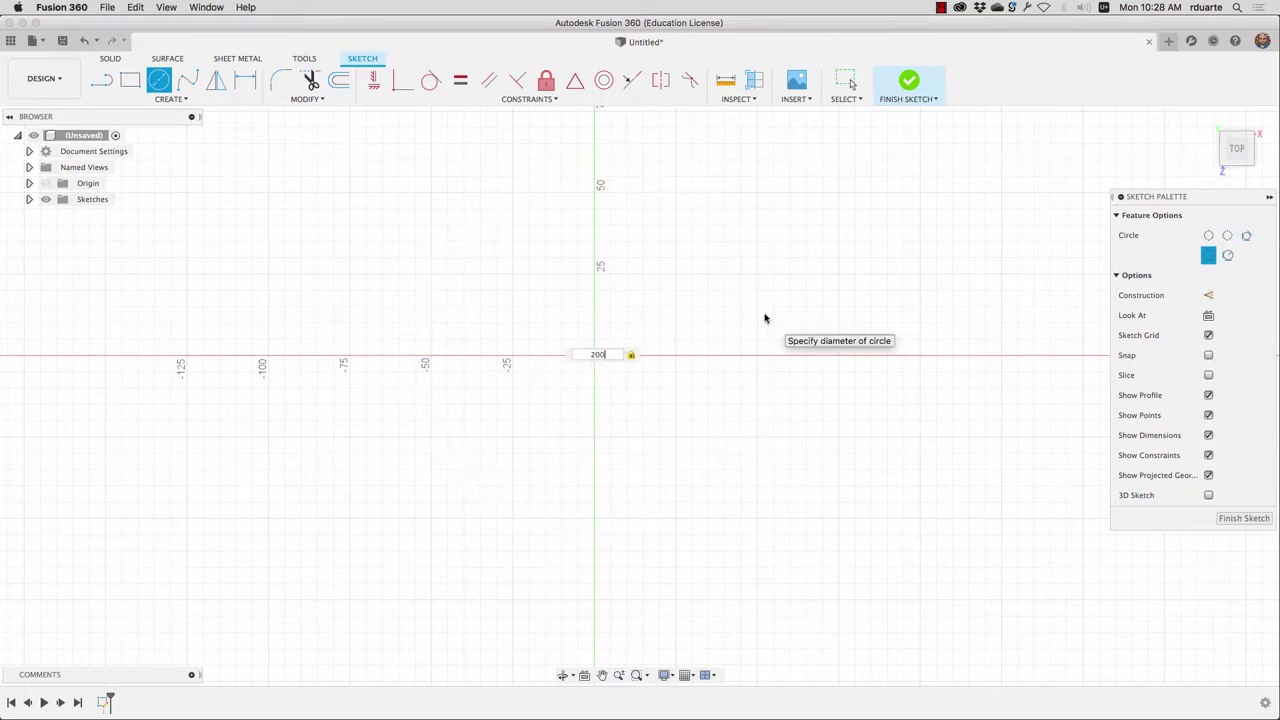
pyautogui.press('Escape')
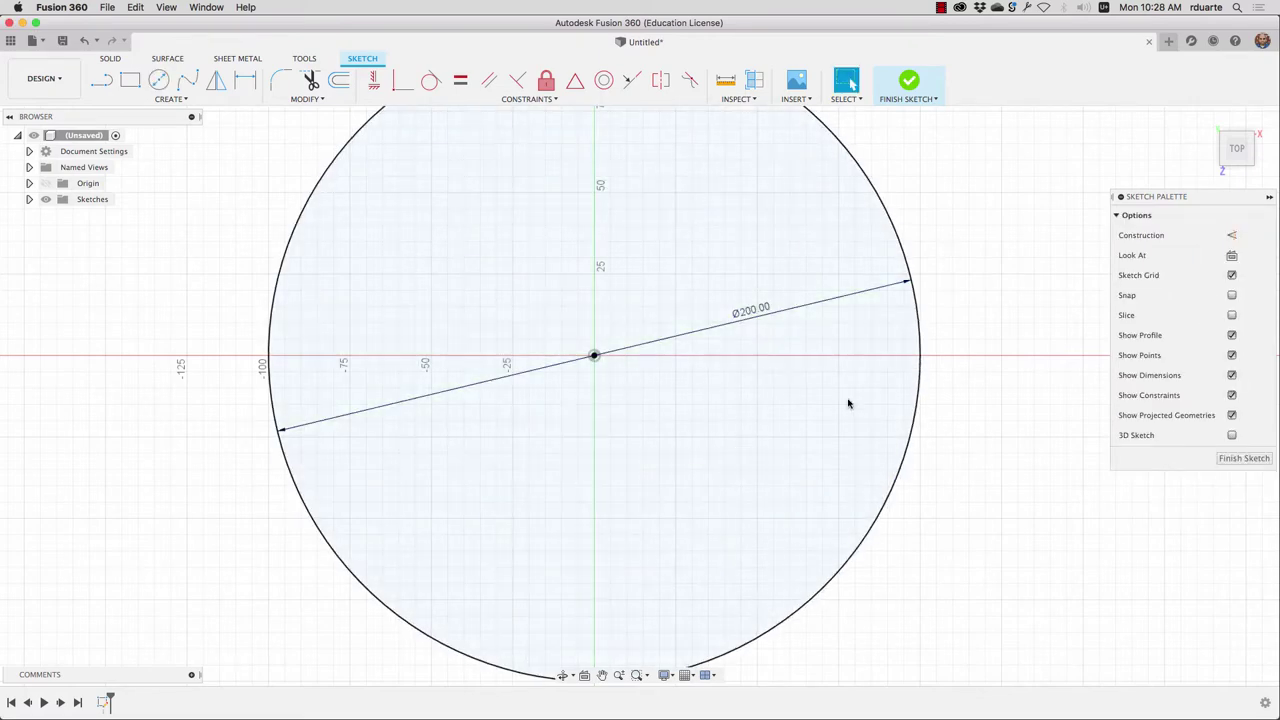
pyautogui.scroll(-4, 848, 403)
pyautogui.scroll(2, 775, 437)
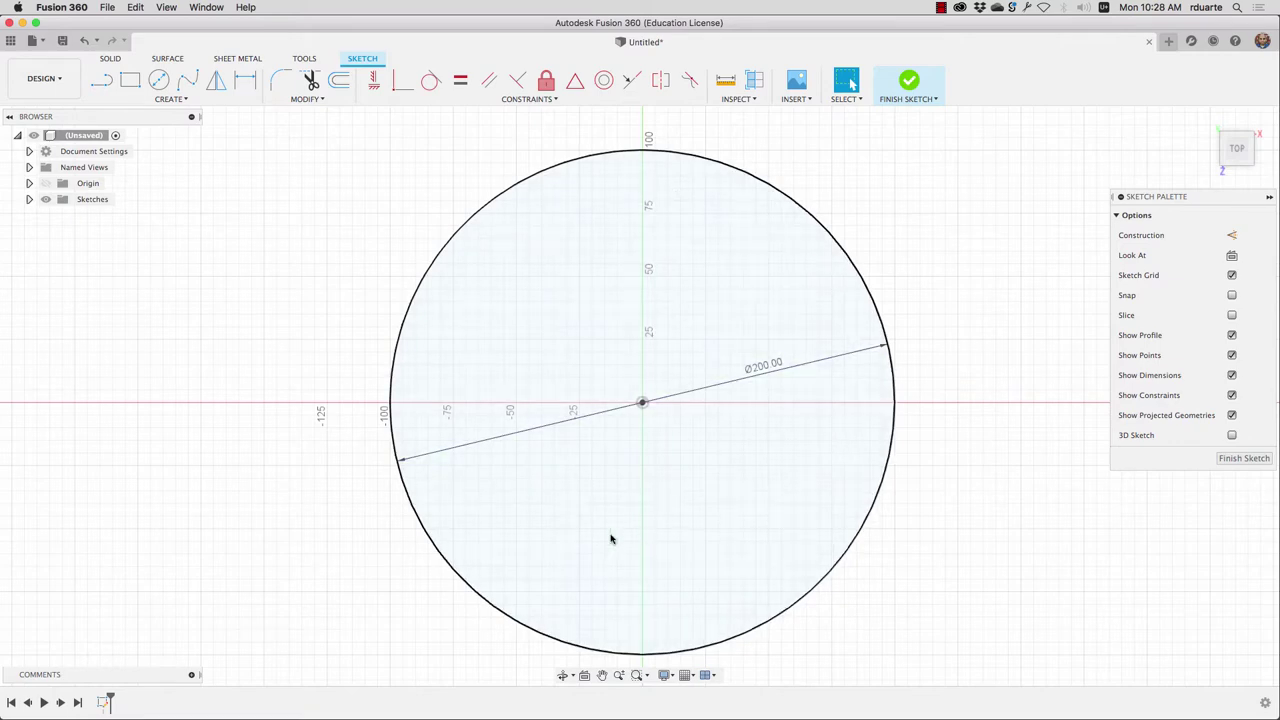
# - Draw a small three-point arc beside the circle
pyautogui.click(186, 101)
pyautogui.moveTo(165, 157)
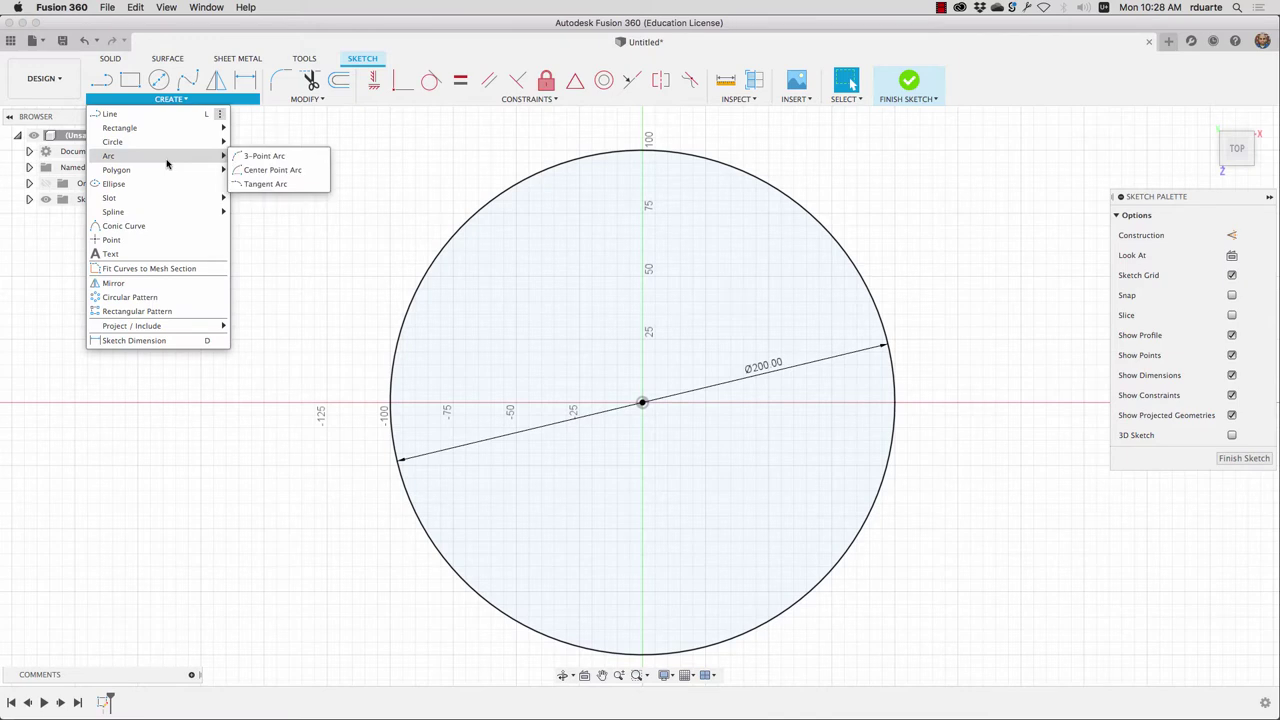
pyautogui.click(255, 157)
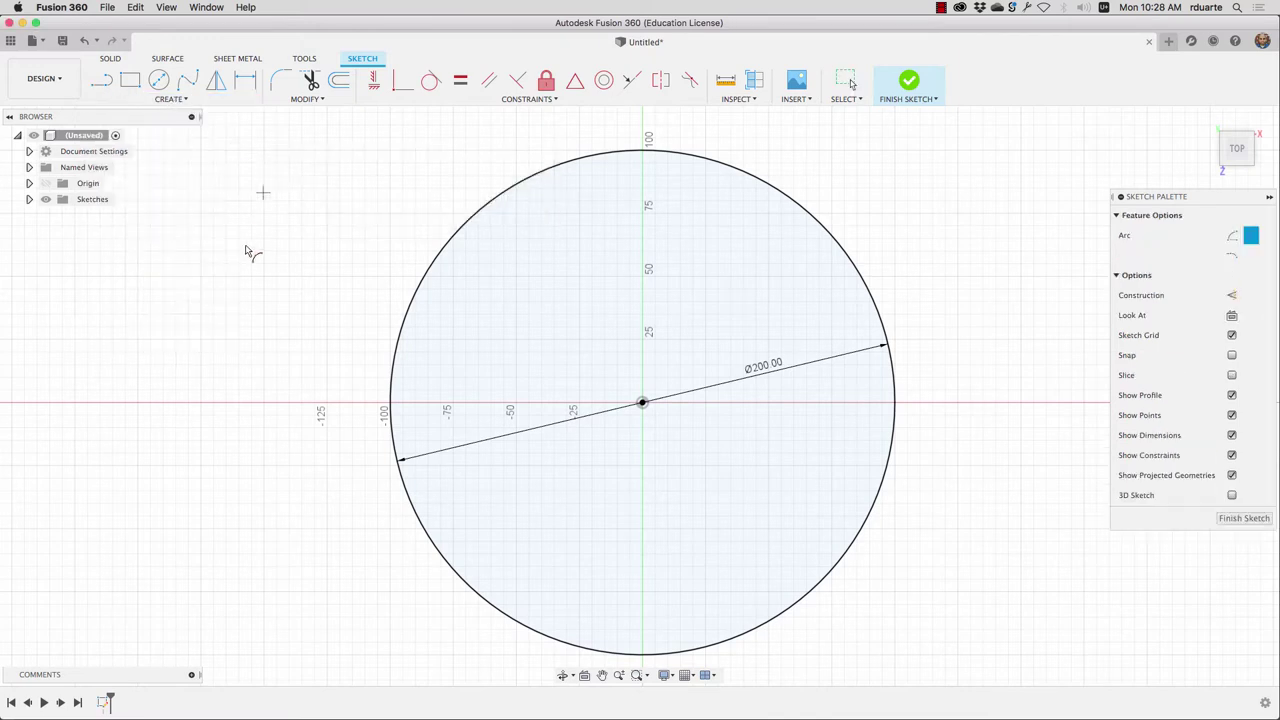
pyautogui.click(310, 249)
pyautogui.press('Escape')
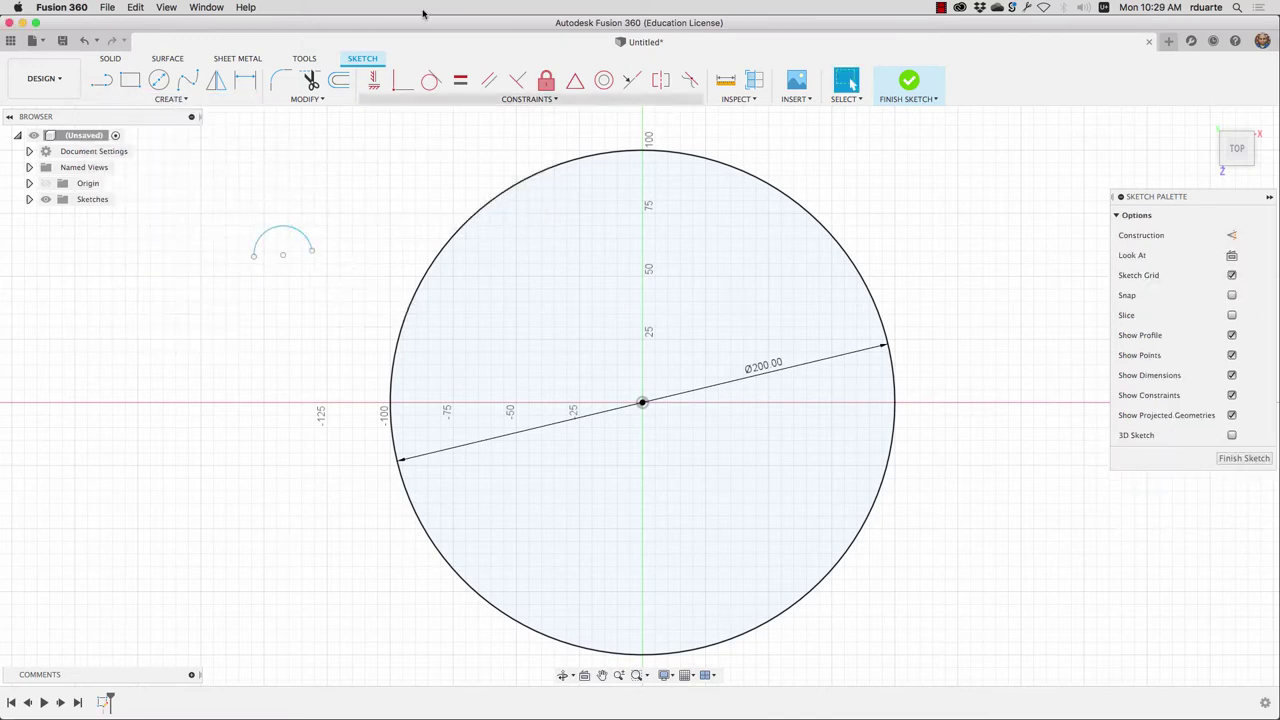
# - Make the arc's centre coincident with the circle's centre and its endpoints horizontal
pyautogui.click(402, 82)
pyautogui.click(303, 235)
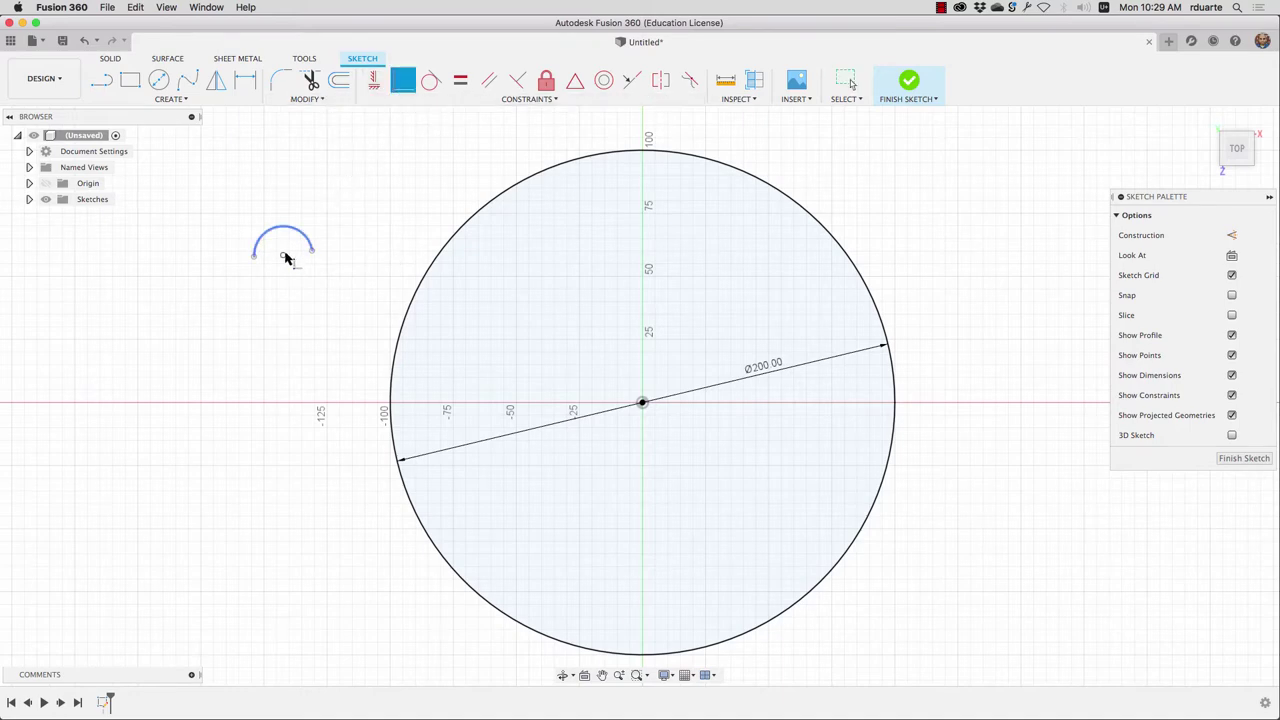
pyautogui.click(643, 404)
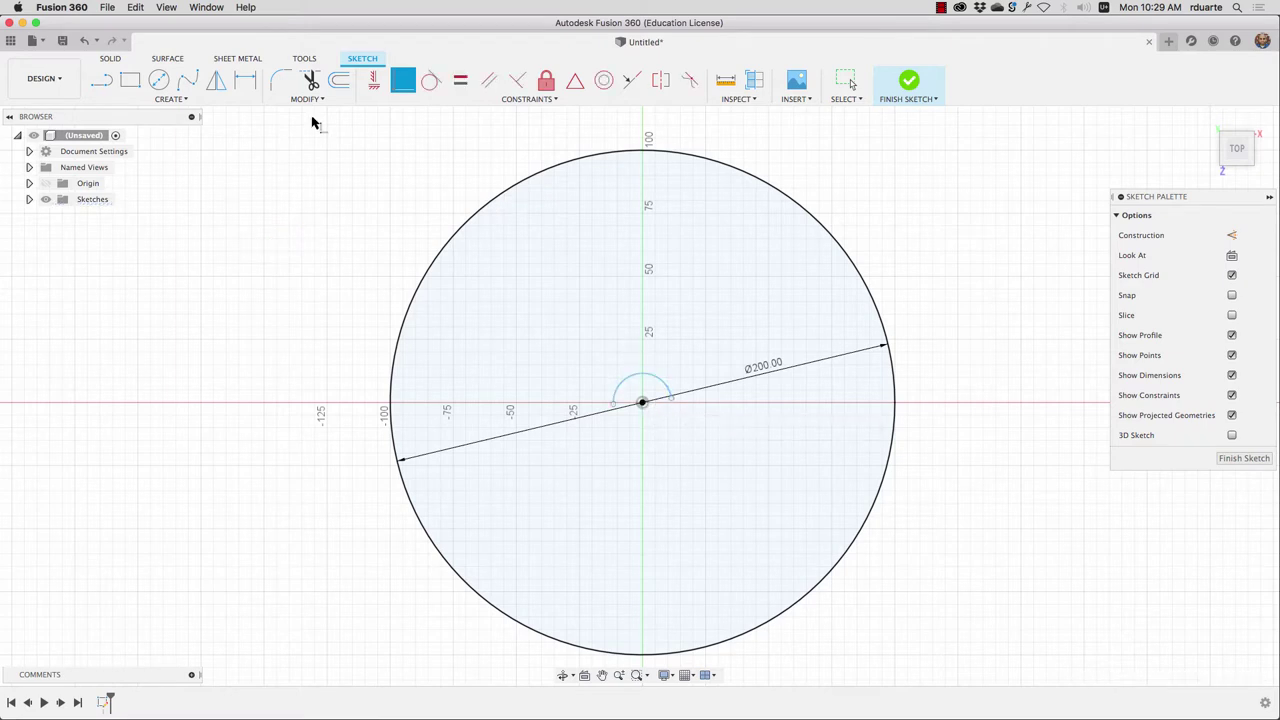
pyautogui.click(374, 82)
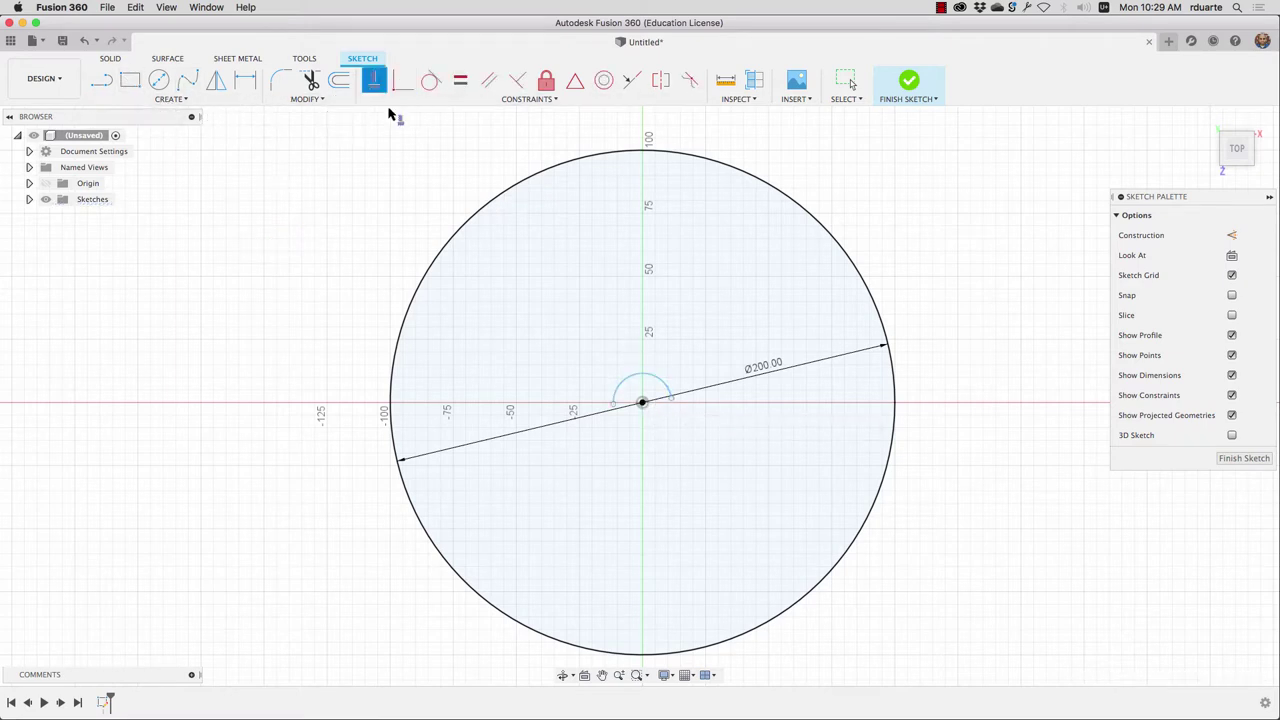
pyautogui.click(614, 405)
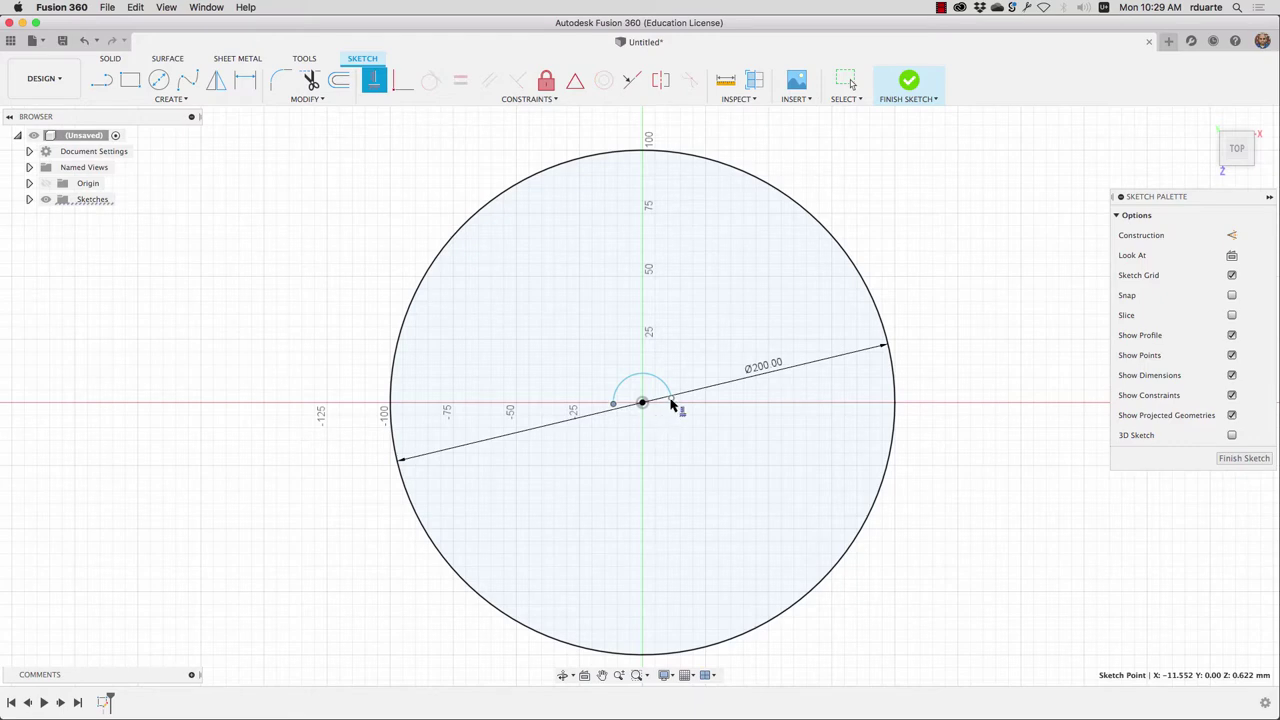
pyautogui.click(671, 401)
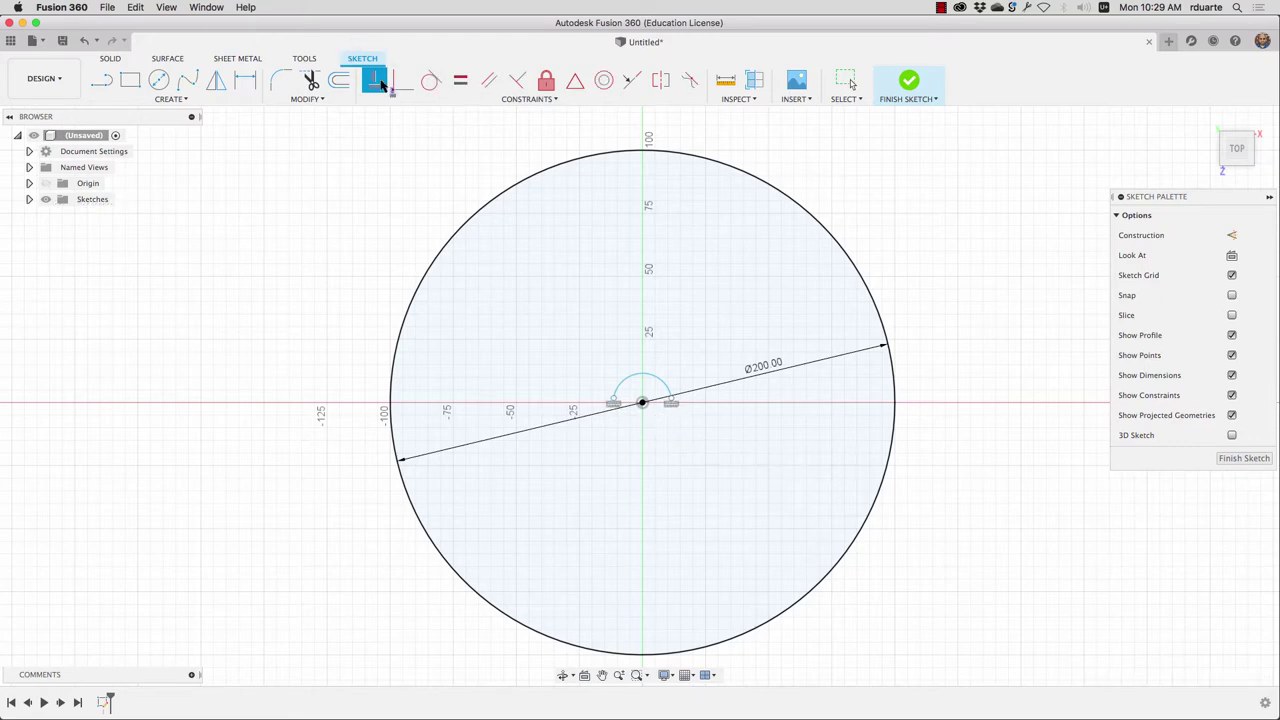
# - Dimension the arc 20 mm inside the circle, with endpoints 30 mm apart (360/12)
pyautogui.click(245, 82)
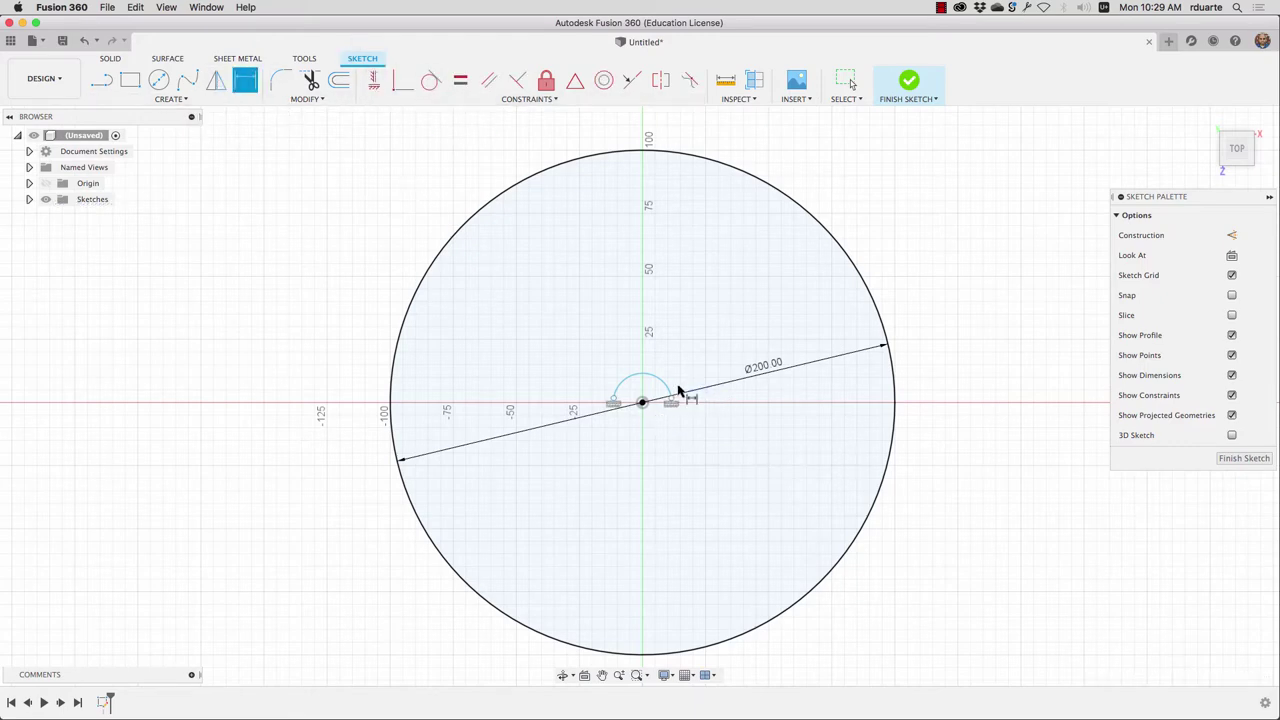
pyautogui.click(677, 390)
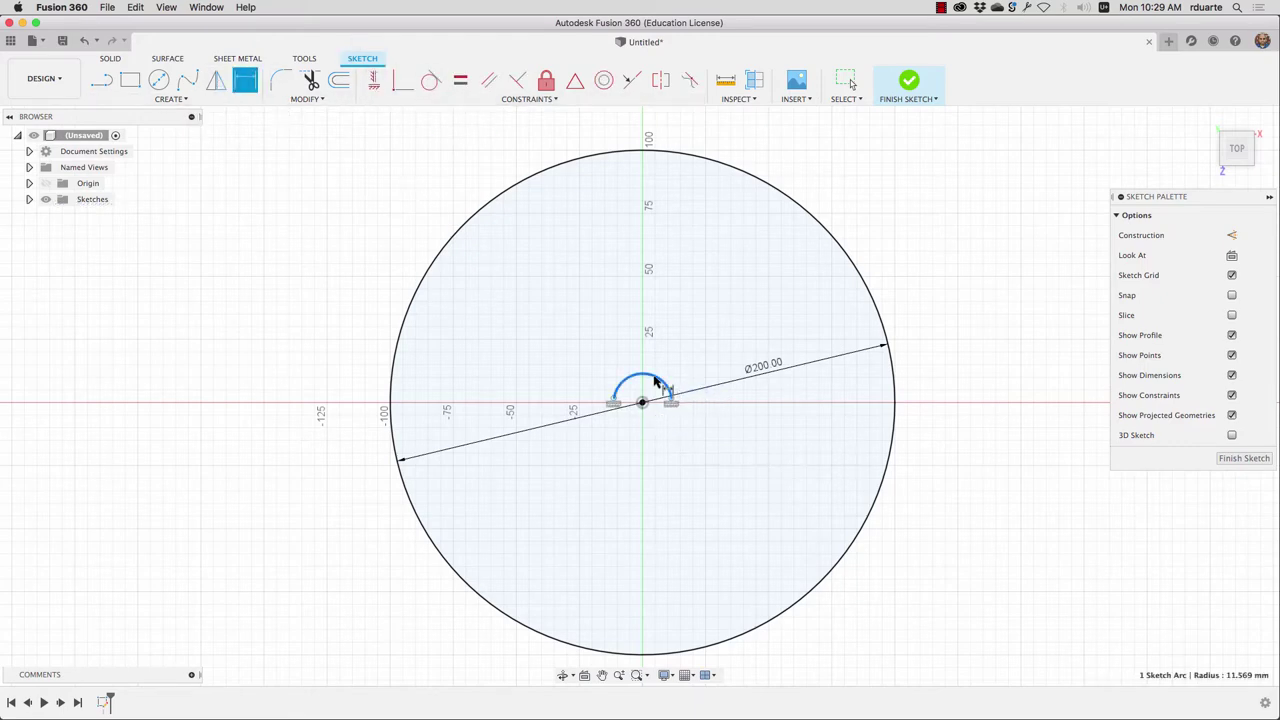
pyautogui.click(677, 157)
pyautogui.click(914, 238)
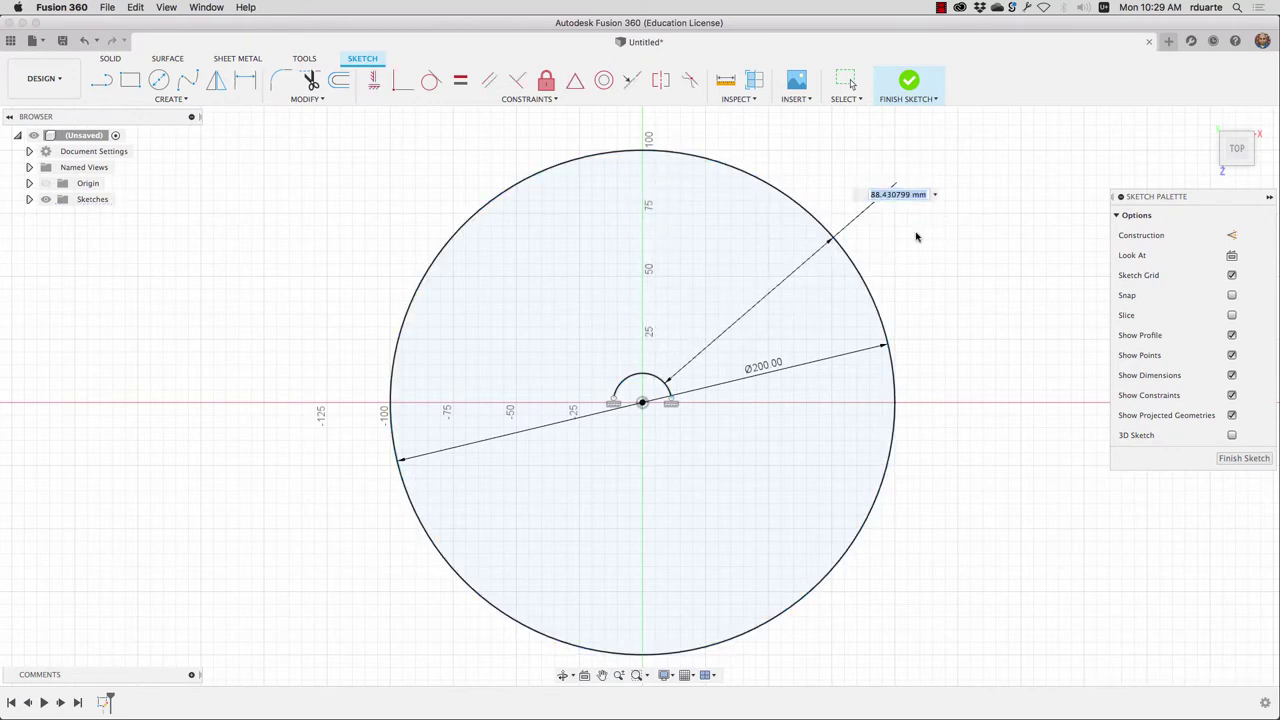
pyautogui.write('20')
pyautogui.press('Return')
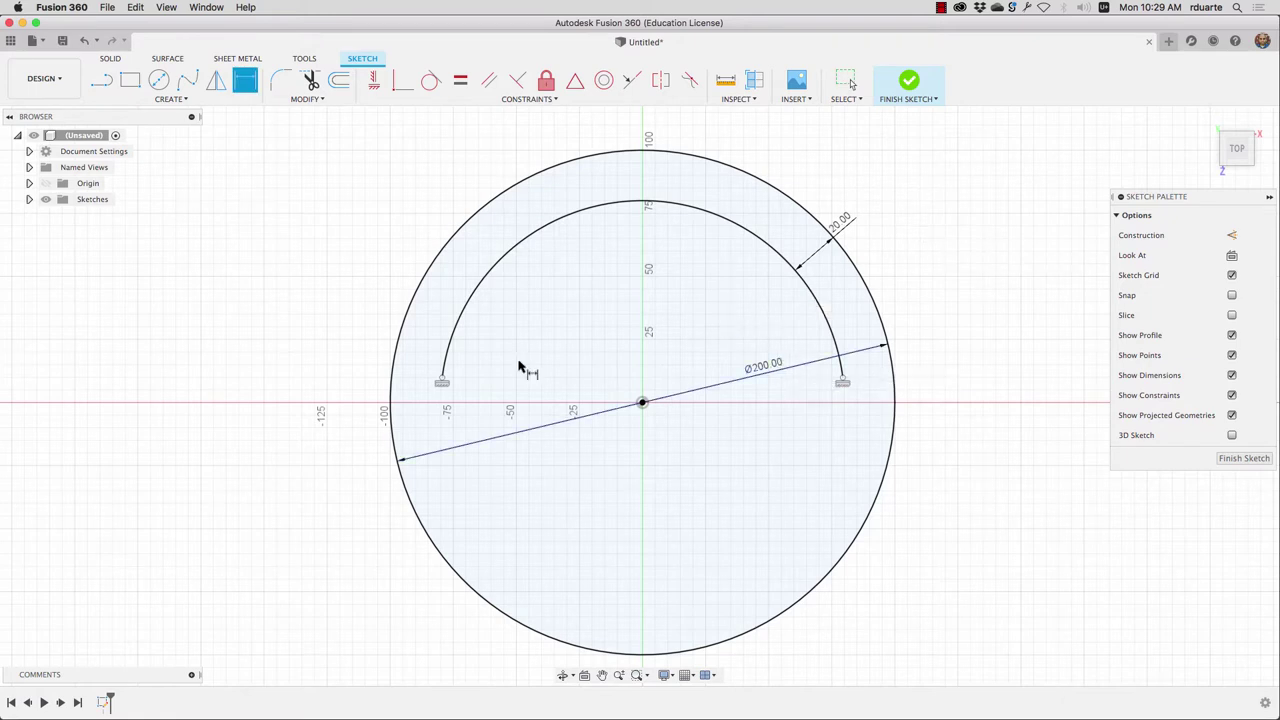
pyautogui.click(442, 381)
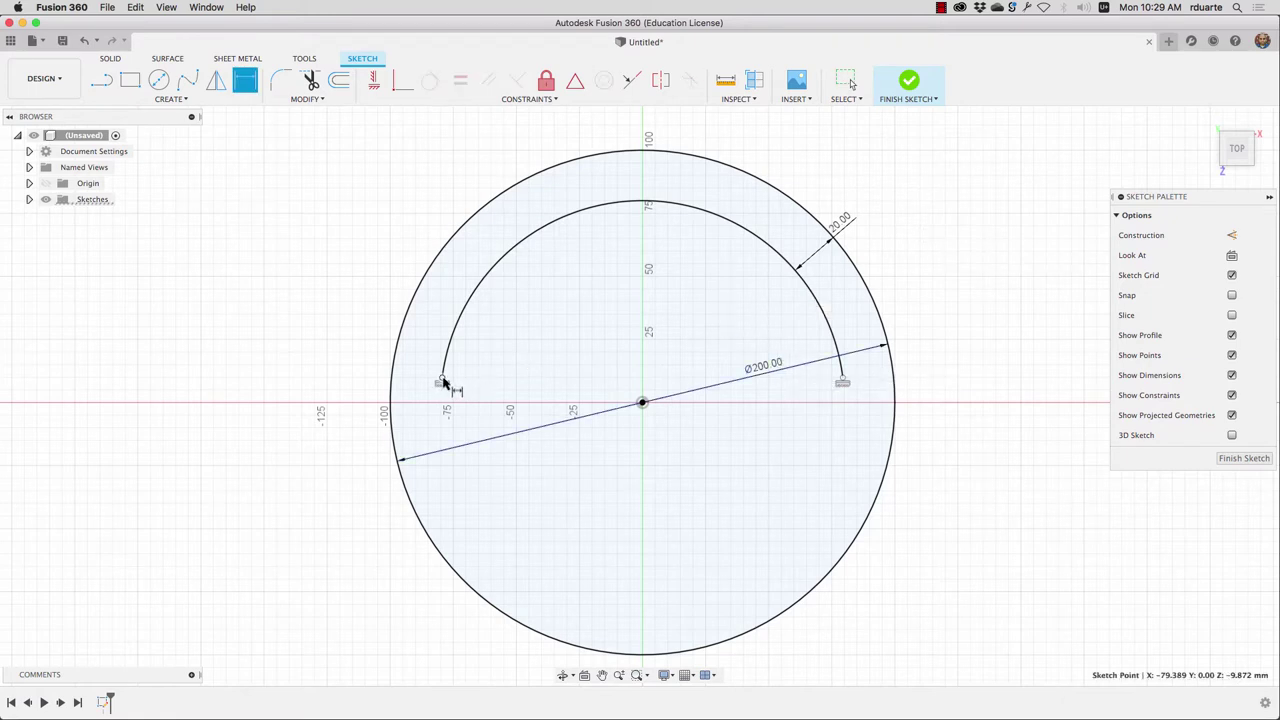
pyautogui.click(842, 381)
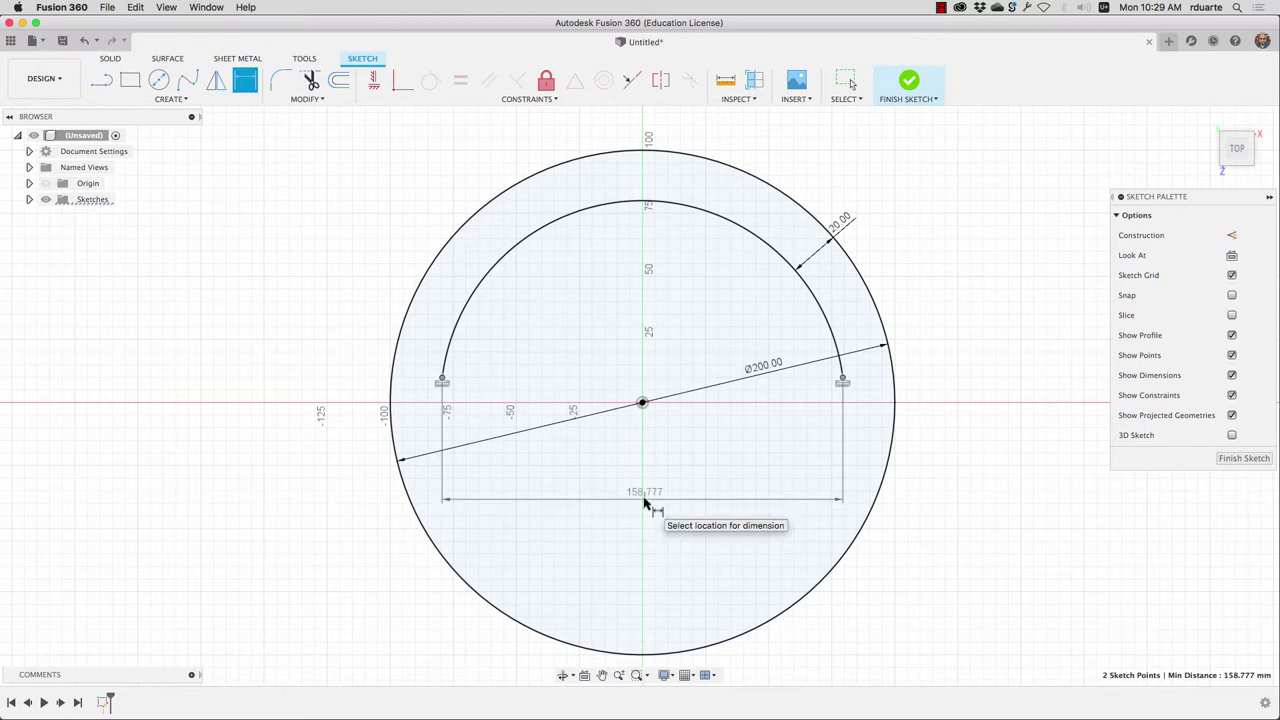
pyautogui.click(645, 505)
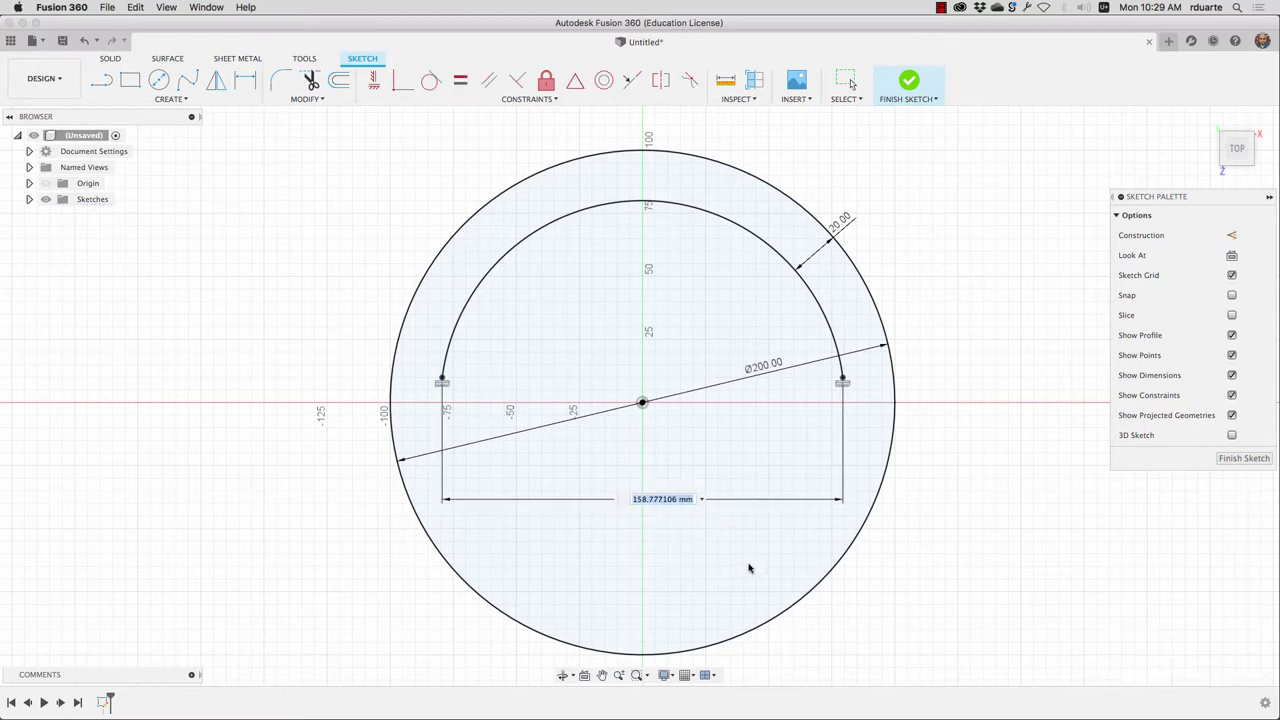
pyautogui.write('360/12')
pyautogui.press('Return')
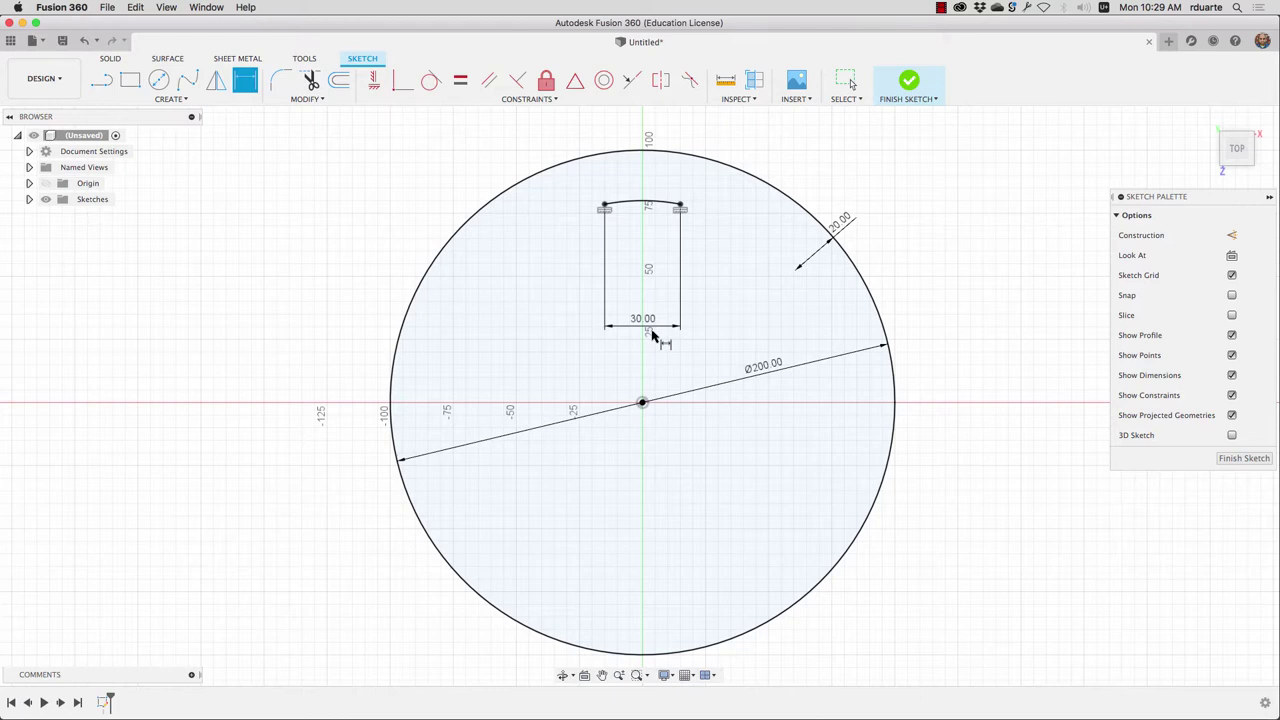
pyautogui.press('Escape')
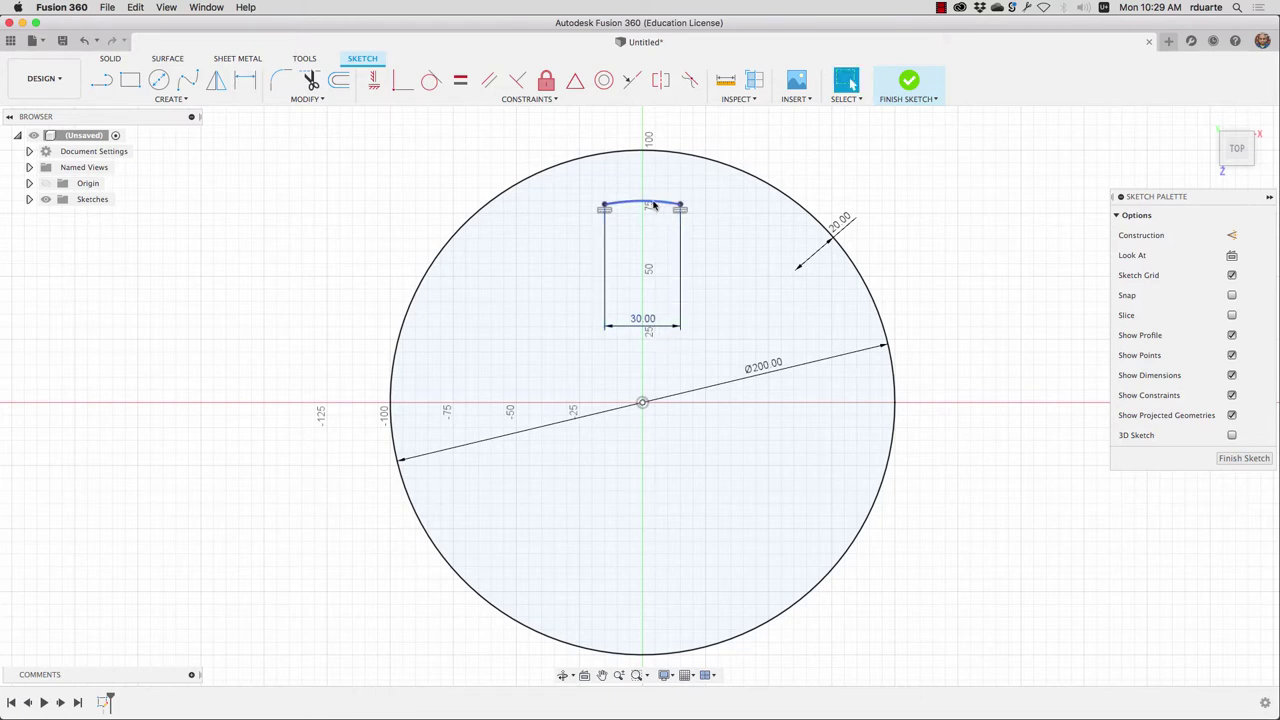
# - Make the top arc construction geometry and circular-pattern it 12 times around the disc centre
pyautogui.click(655, 204)
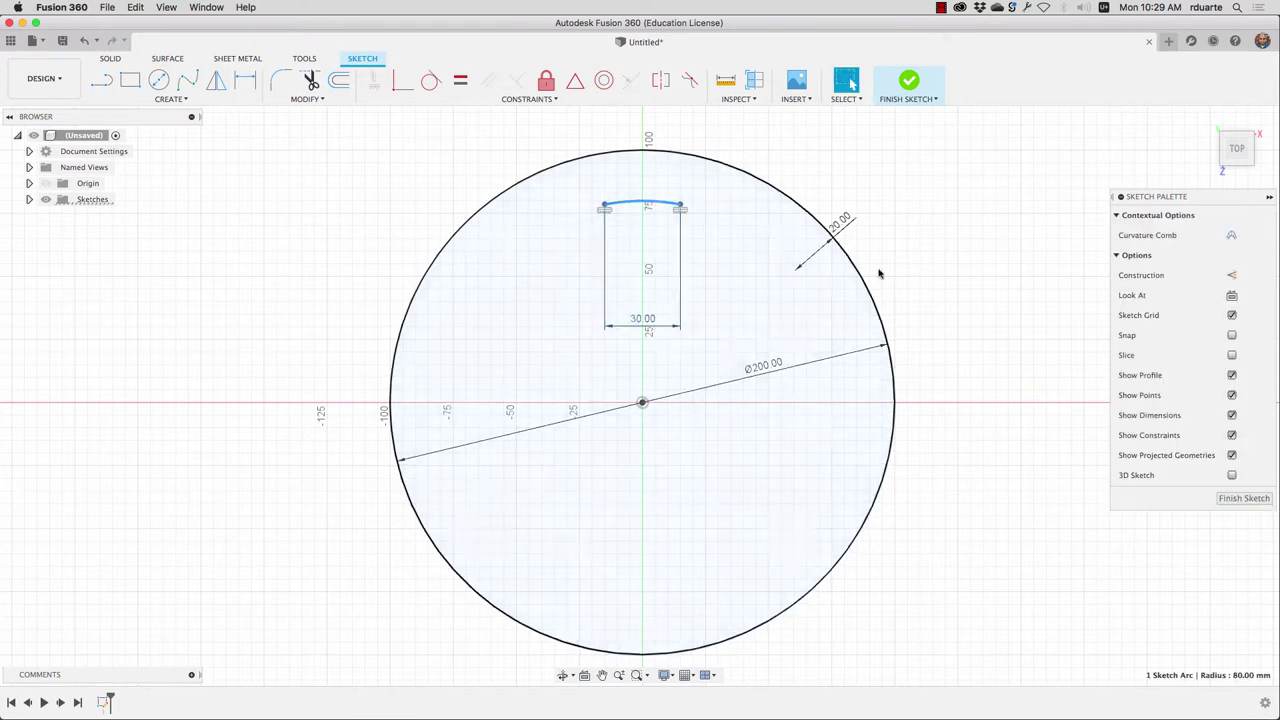
pyautogui.click(1232, 275)
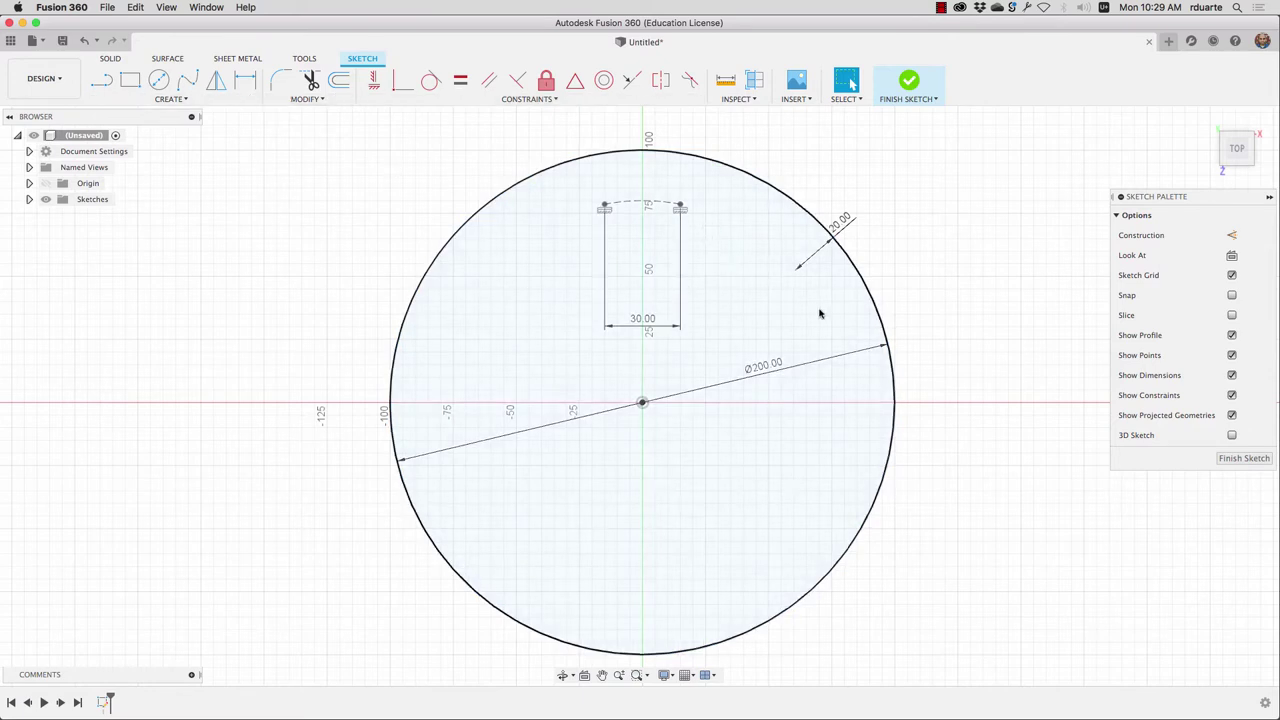
pyautogui.click(188, 100)
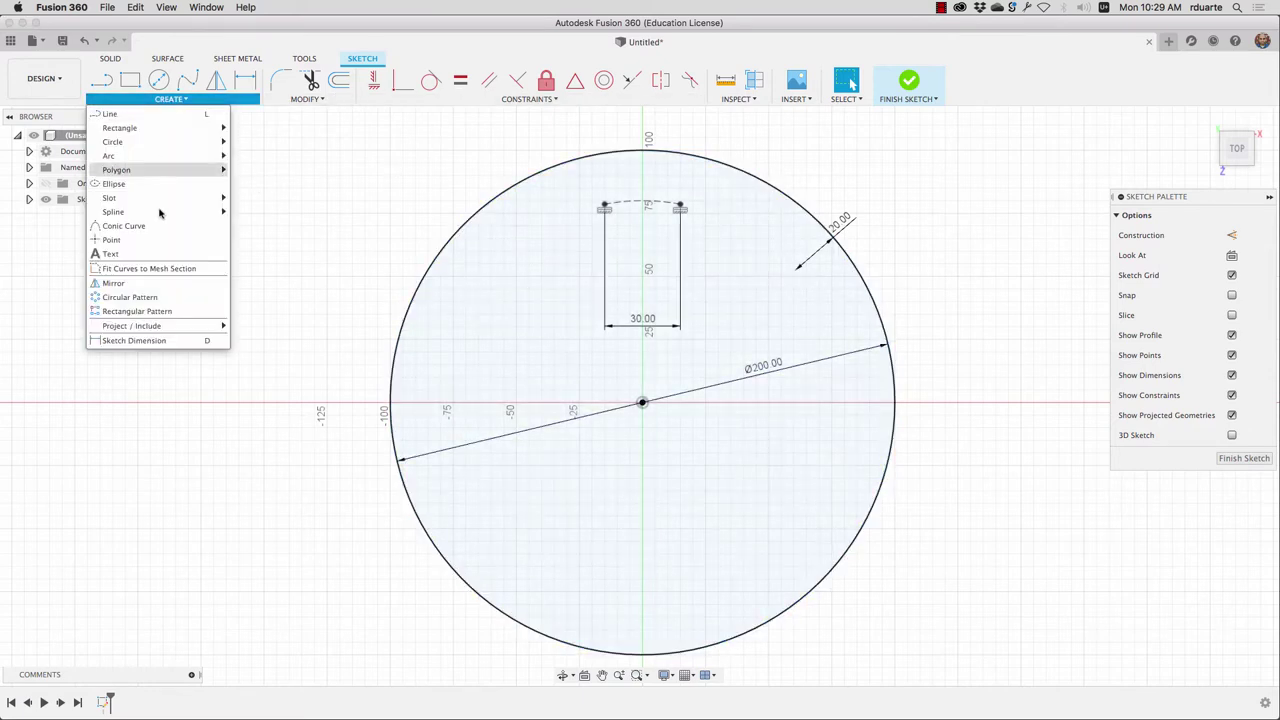
pyautogui.click(130, 297)
pyautogui.click(669, 205)
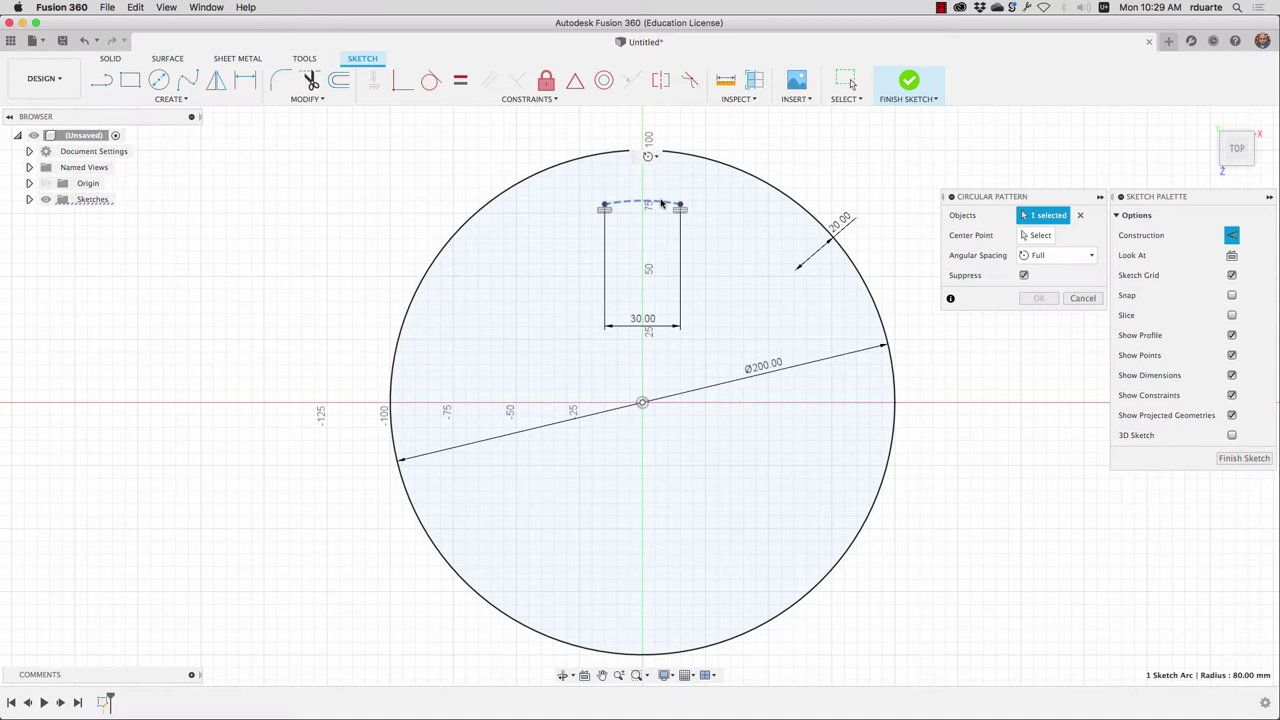
pyautogui.click(1036, 236)
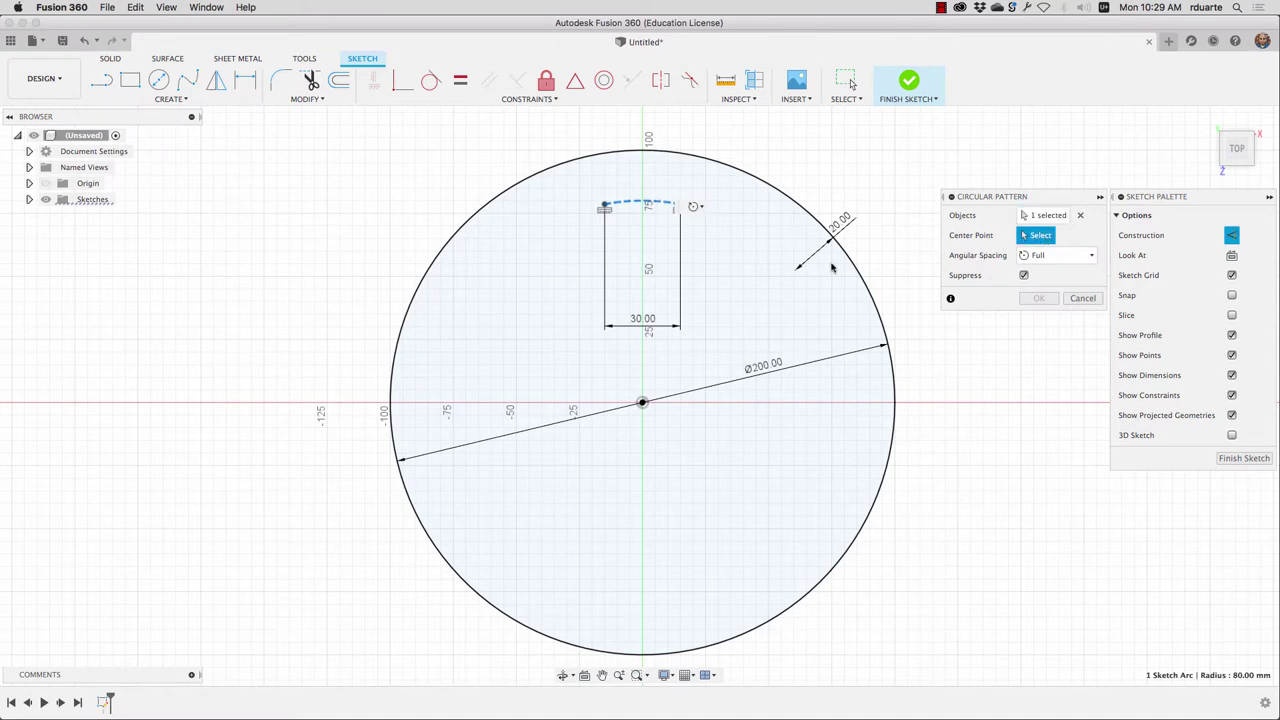
pyautogui.click(643, 403)
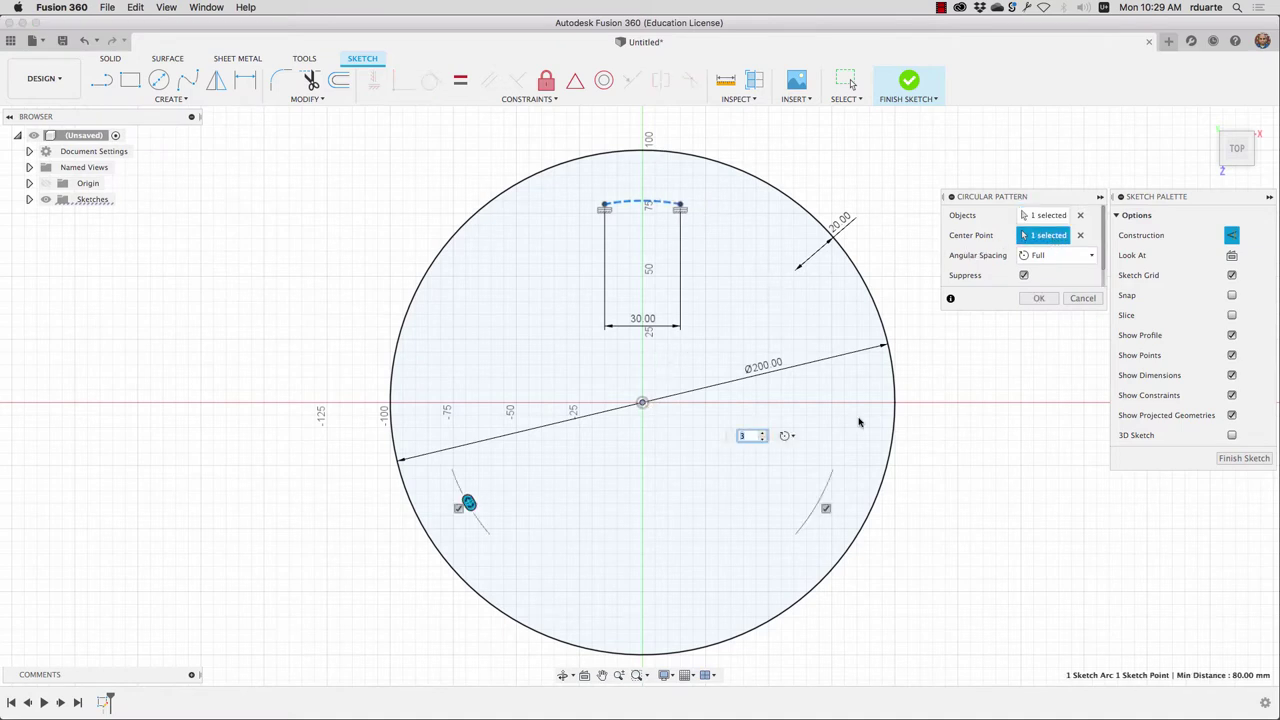
pyautogui.write('12')
pyautogui.click(1037, 299)
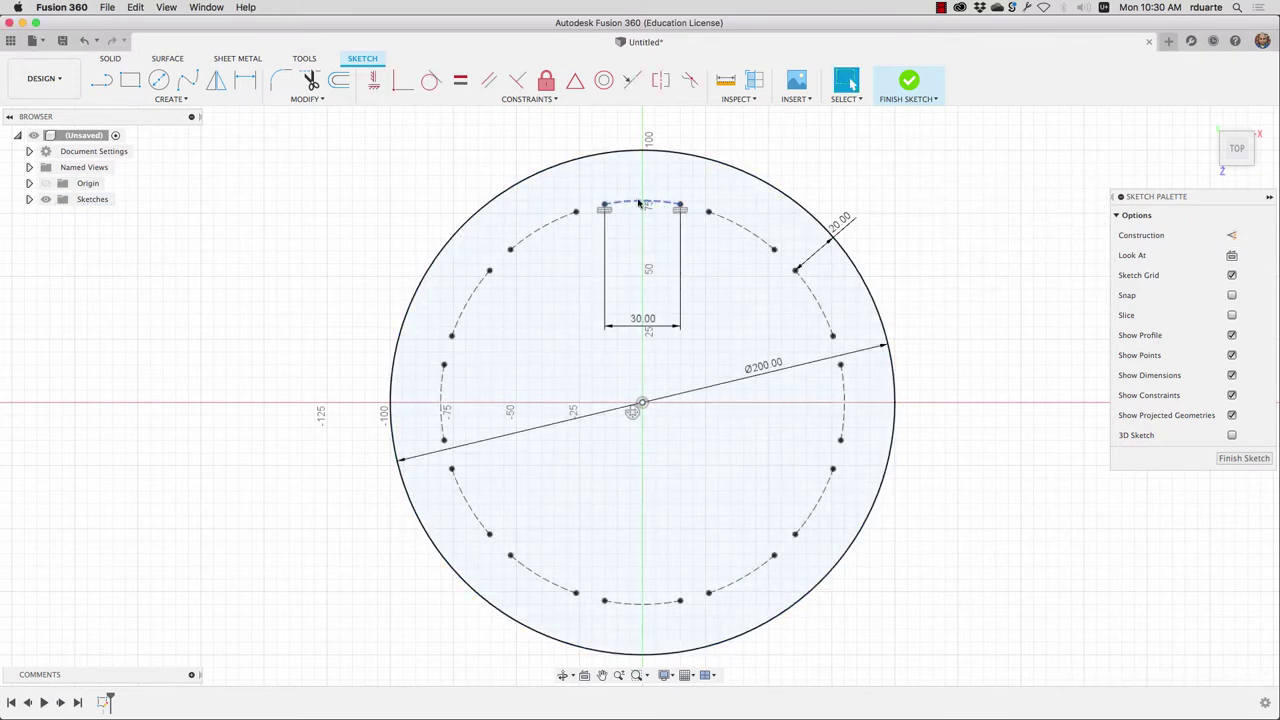
# - Create text on path along the top dashed arc reading '12'
pyautogui.click(172, 99)
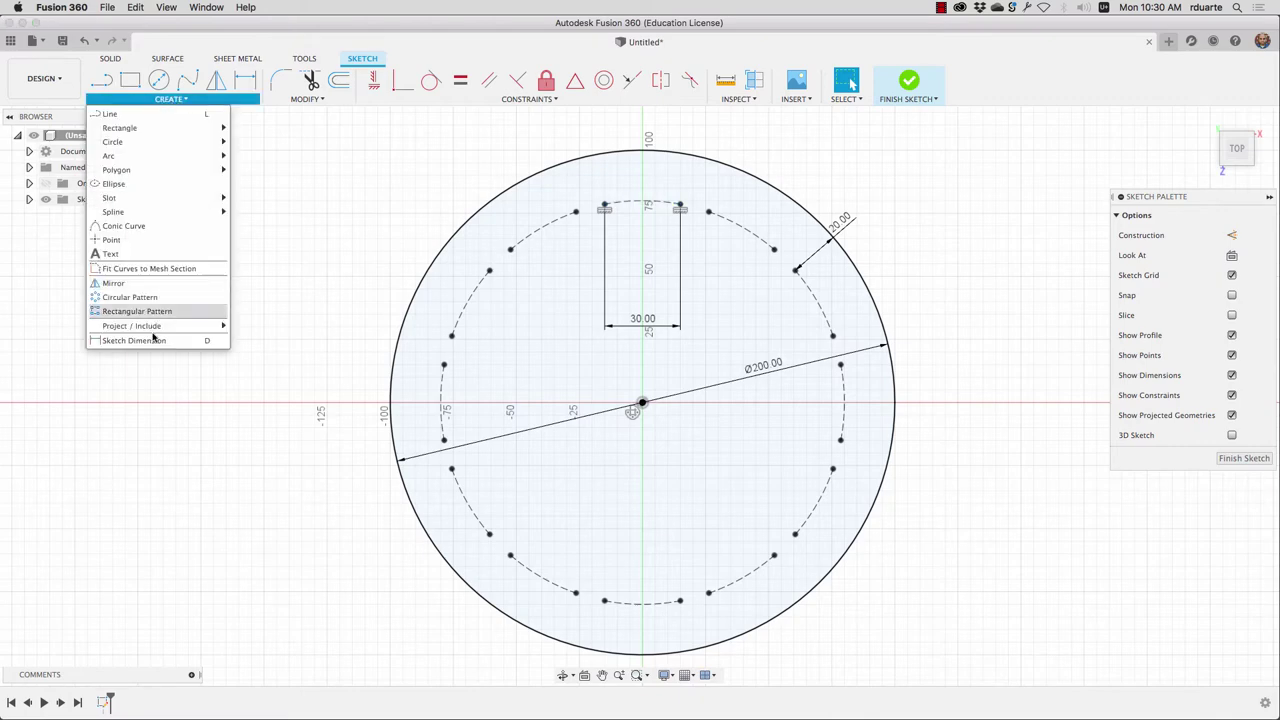
pyautogui.click(156, 255)
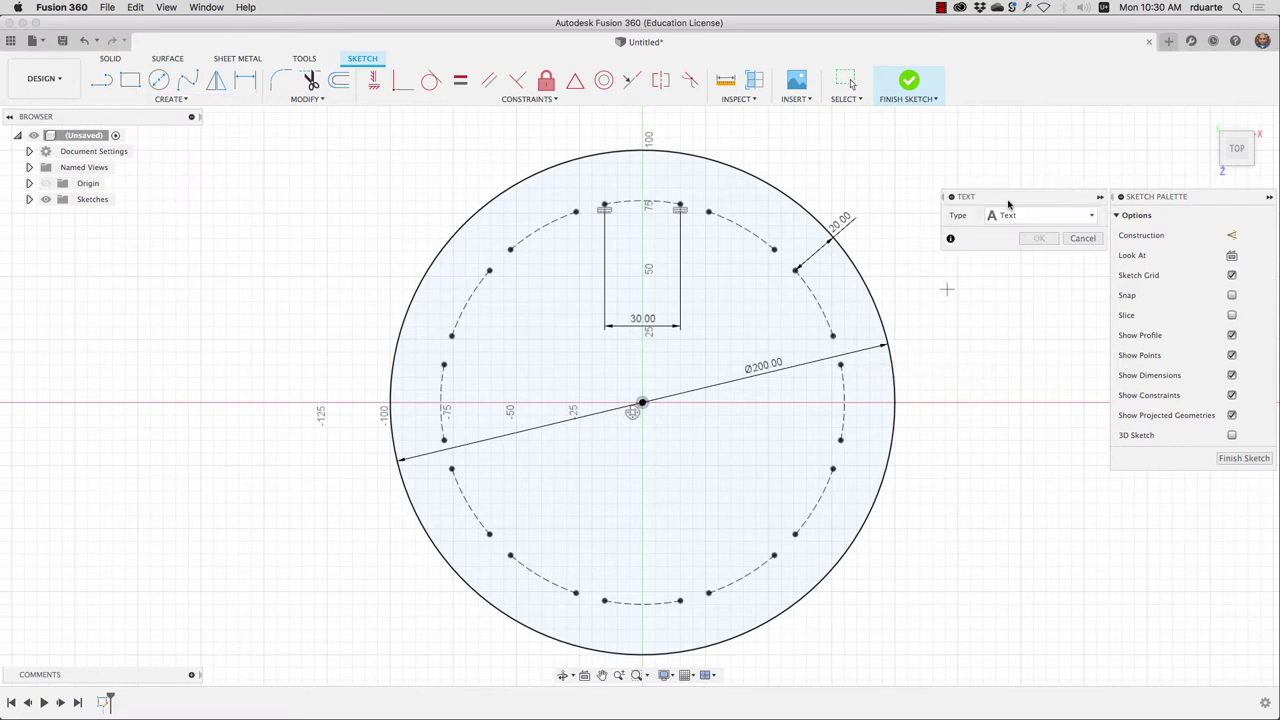
pyautogui.click(980, 180)
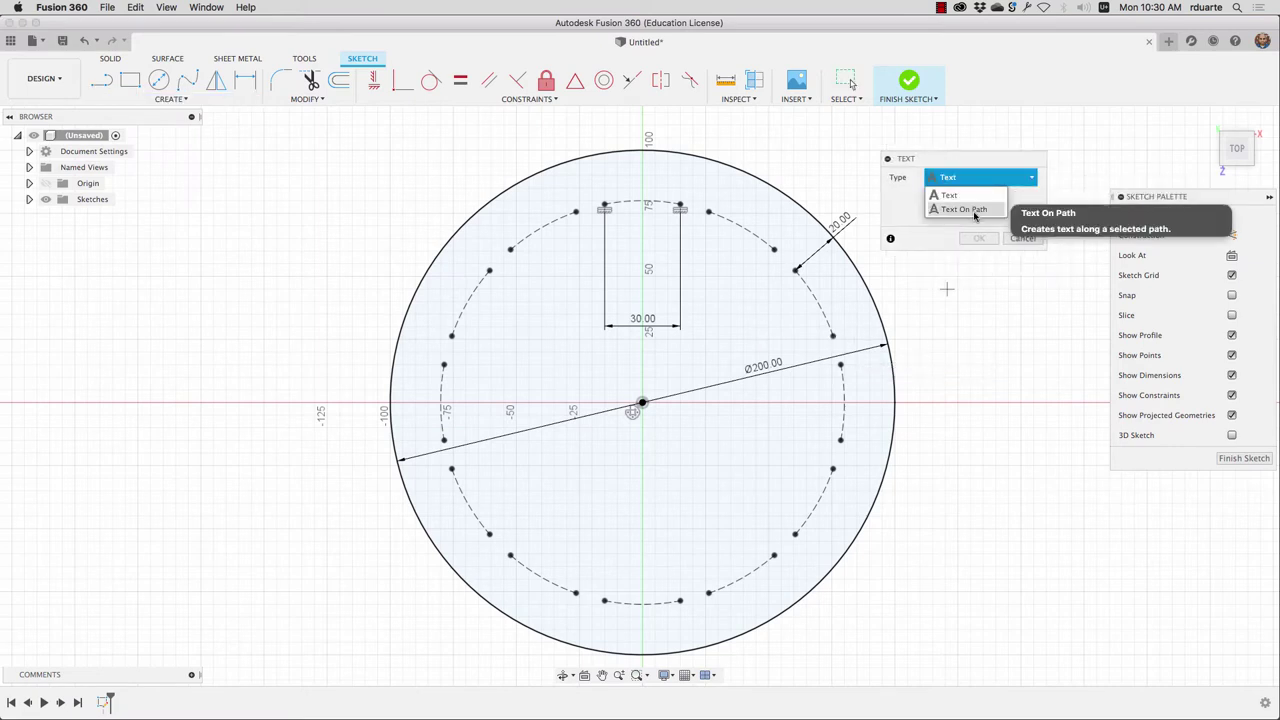
pyautogui.click(972, 210)
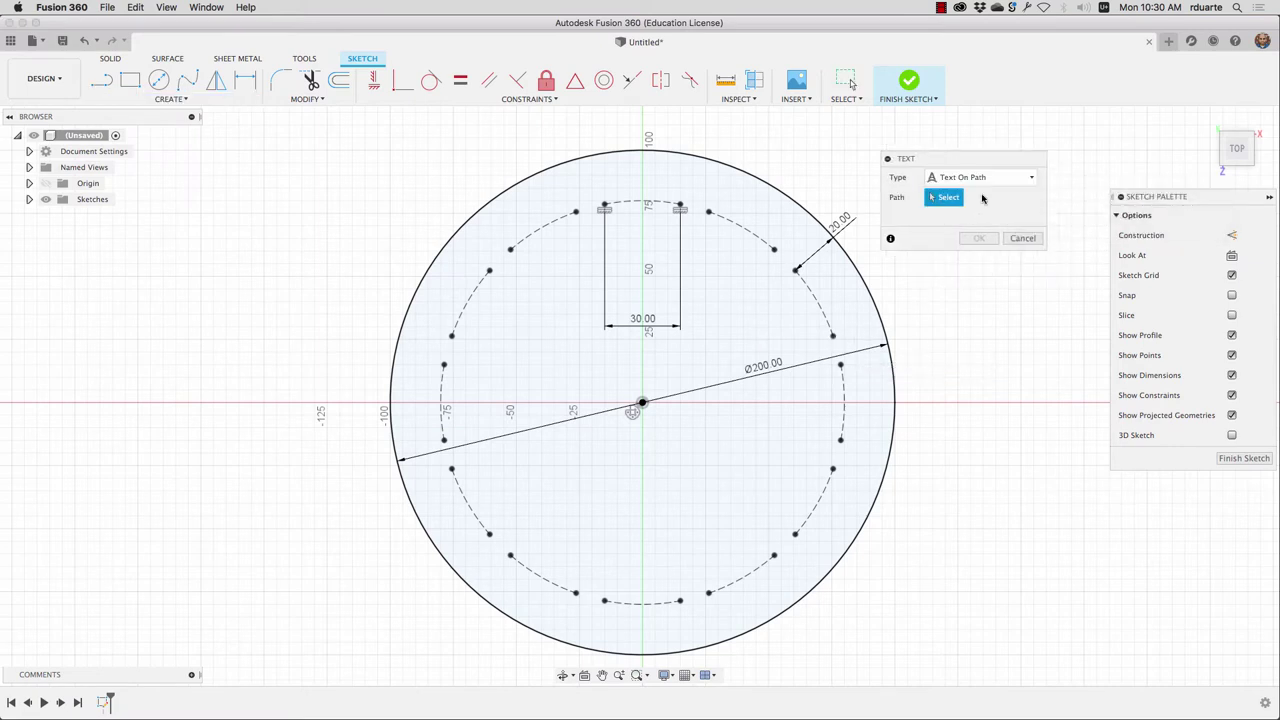
pyautogui.click(646, 205)
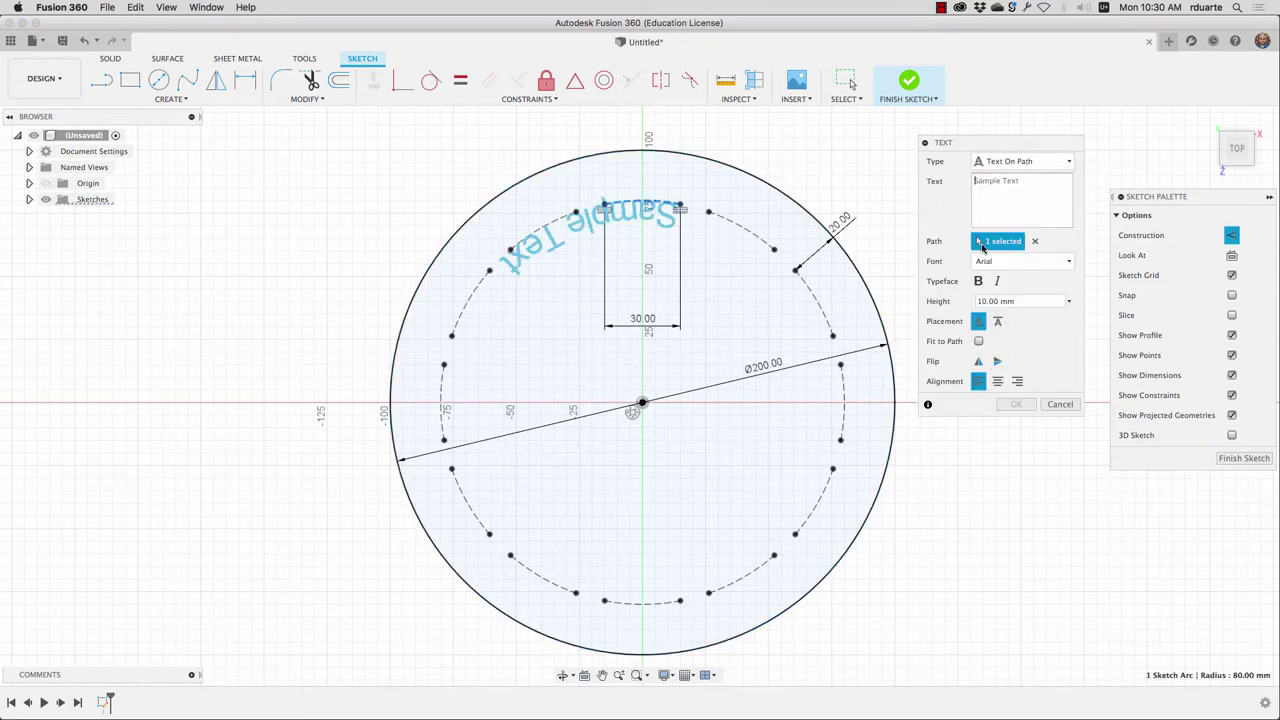
pyautogui.click(974, 182)
pyautogui.write('12')
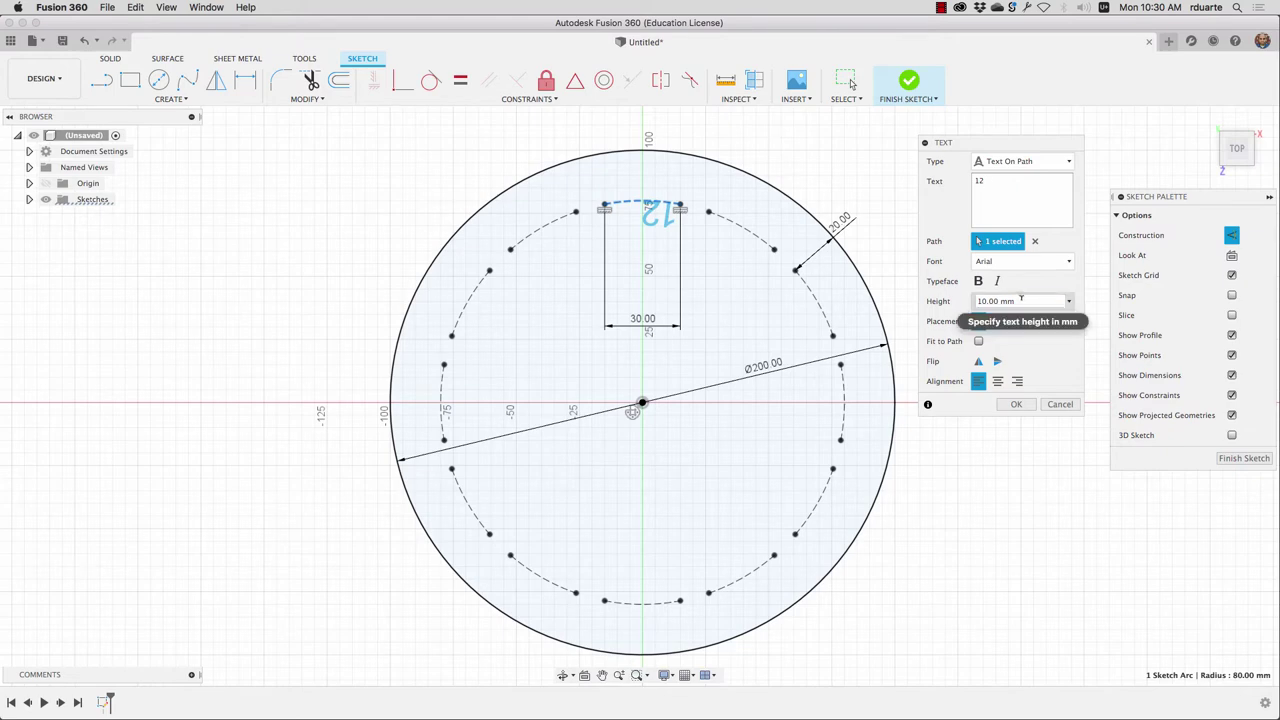
# - Give the 12 height 15, centre alignment, flip both ways, place it above the arc
pyautogui.click(1018, 300)
pyautogui.write('15')
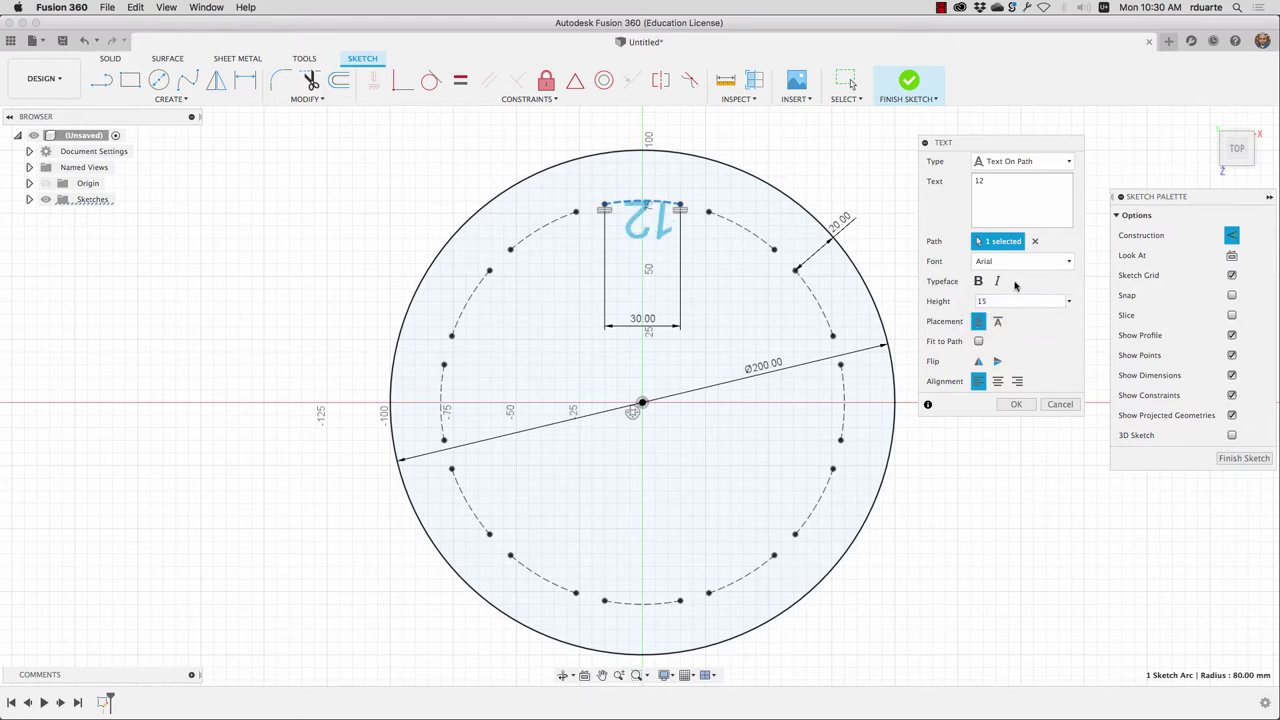
pyautogui.click(998, 384)
pyautogui.click(997, 361)
pyautogui.click(978, 362)
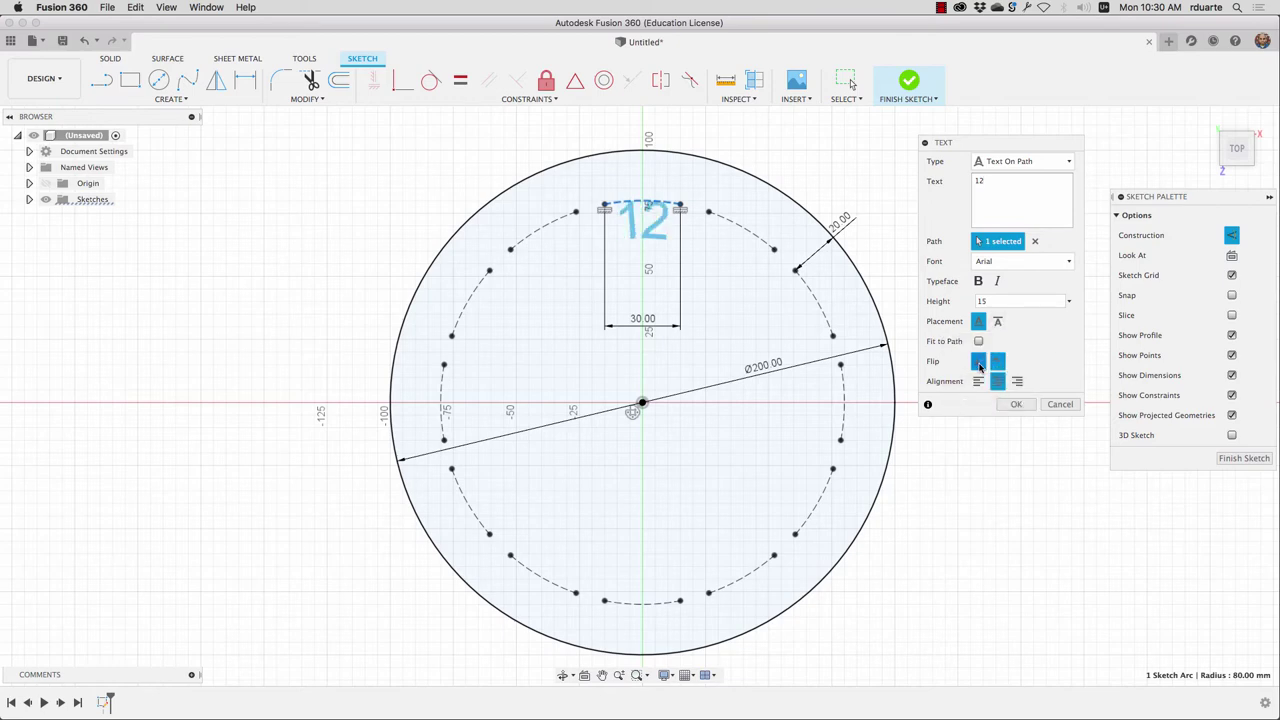
pyautogui.click(998, 322)
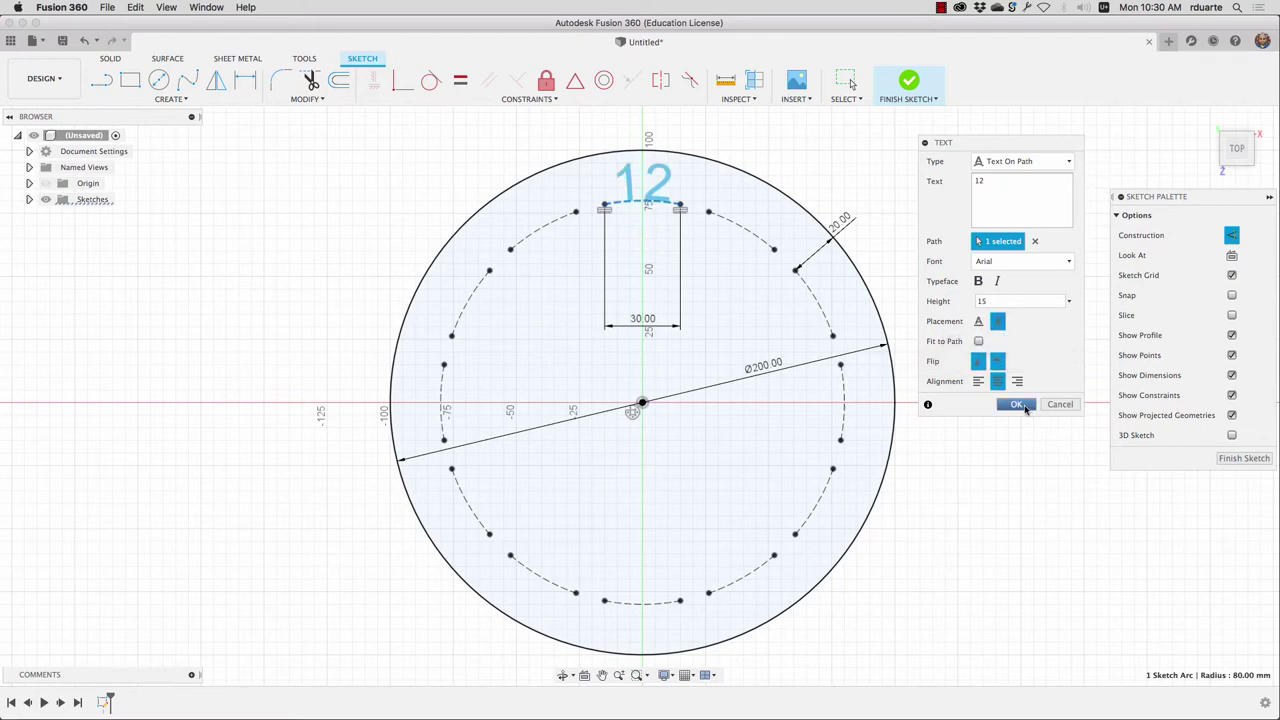
pyautogui.click(979, 342)
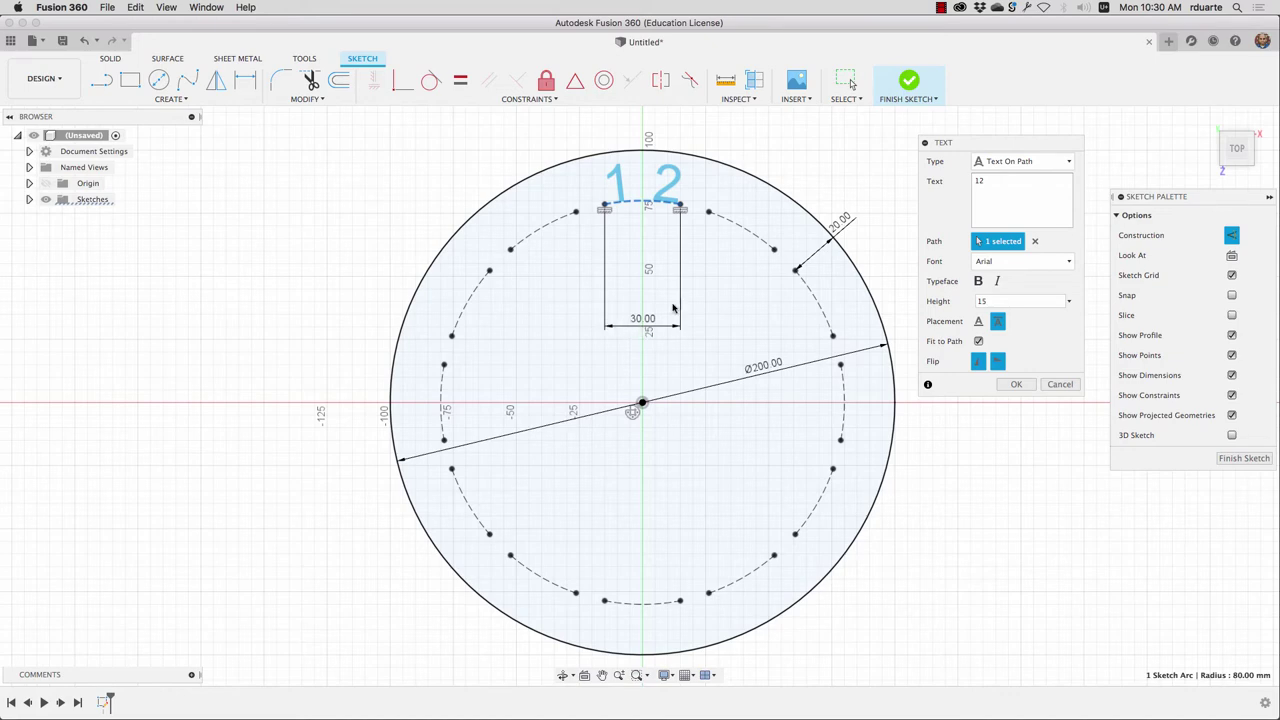
pyautogui.click(979, 342)
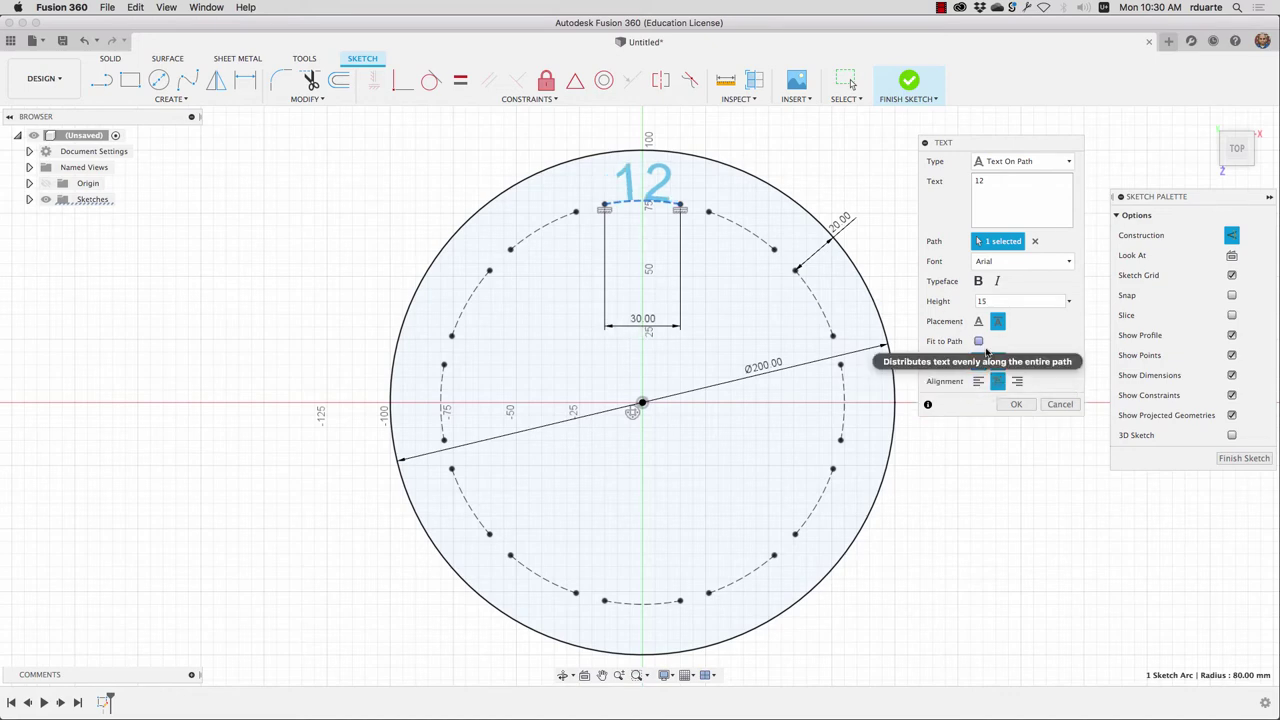
pyautogui.click(1015, 406)
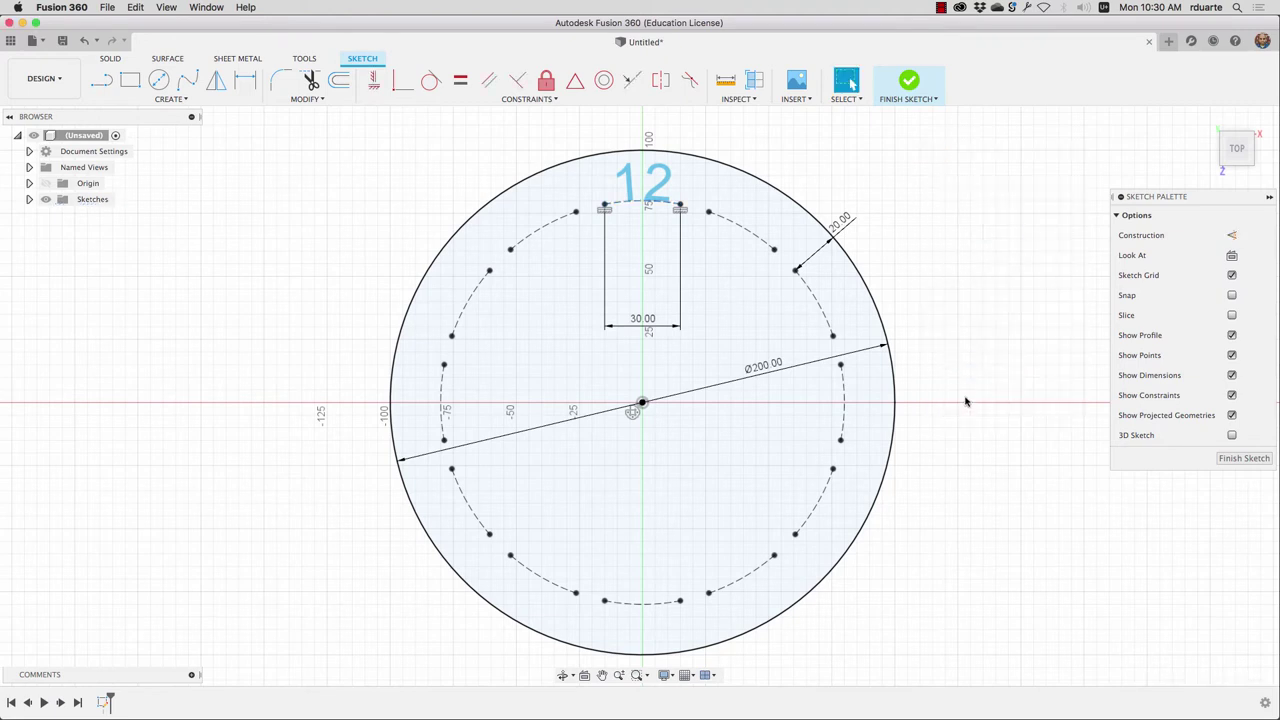
# - Add a 15 mm '1' on the next arc clockwise, above, flipped and centred
pyautogui.moveTo(965, 401); pyautogui.dragTo(952, 258, button='right')
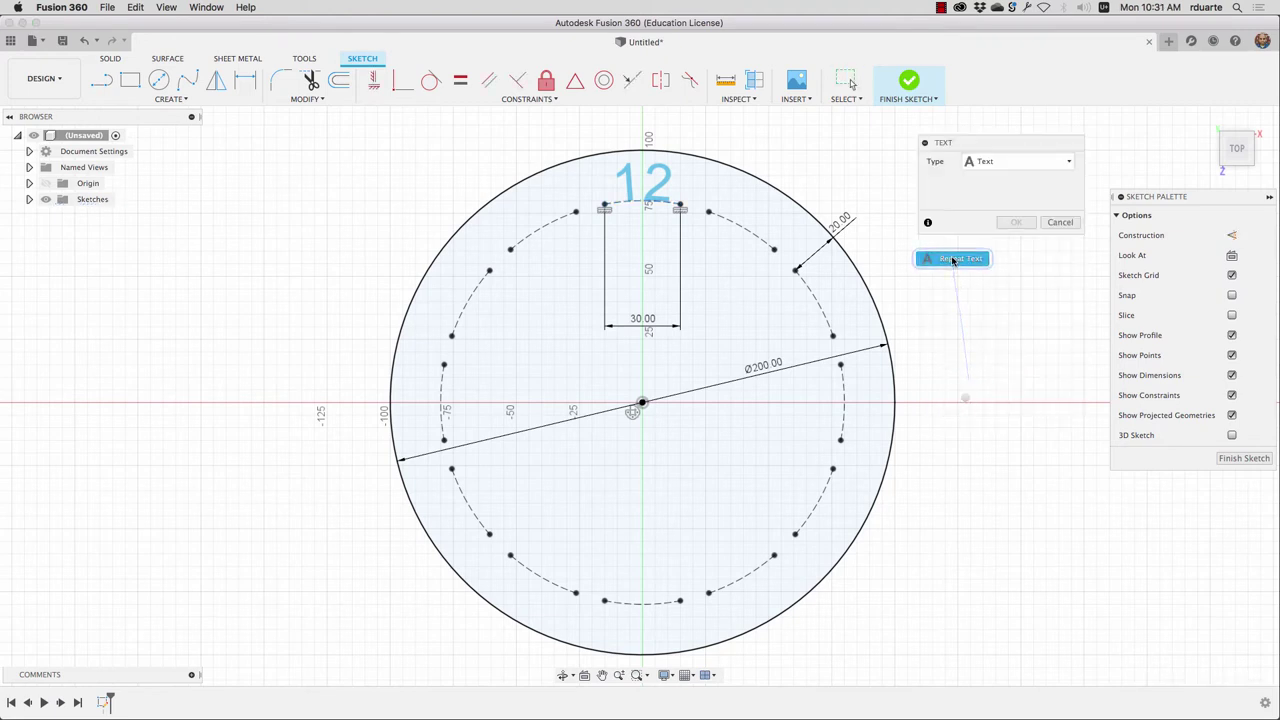
pyautogui.click(993, 163)
pyautogui.click(1001, 193)
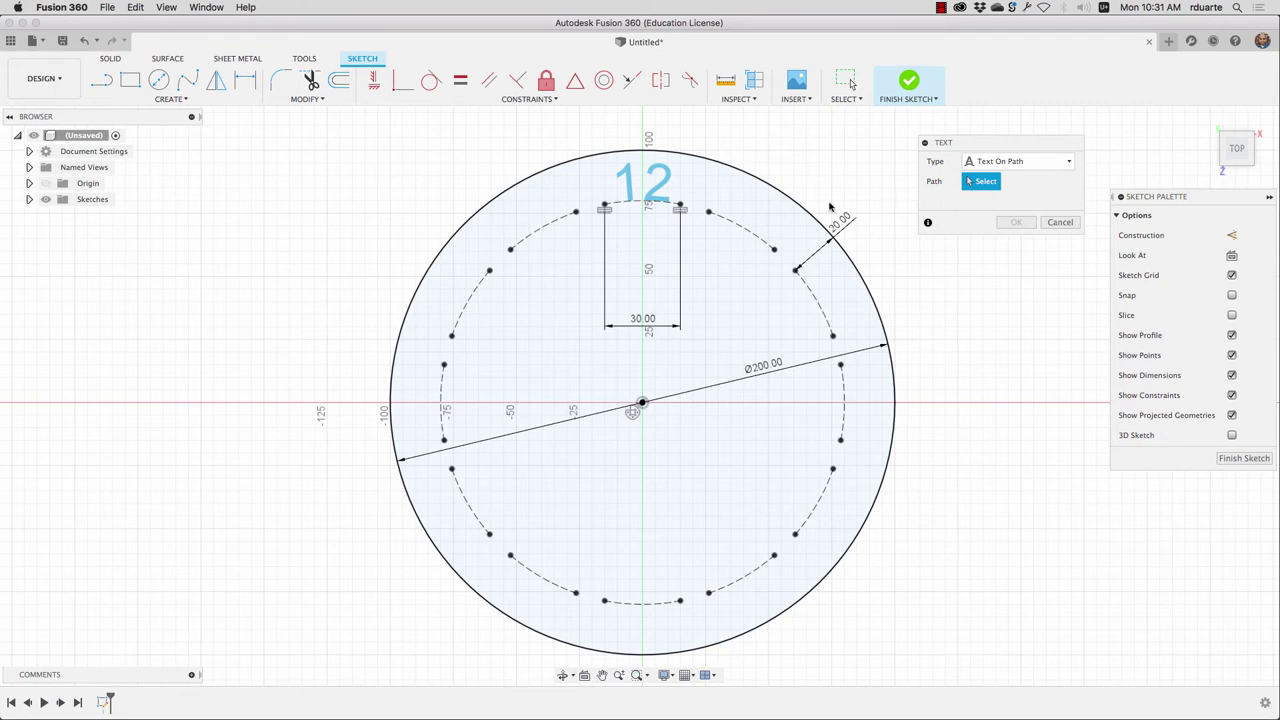
pyautogui.click(757, 238)
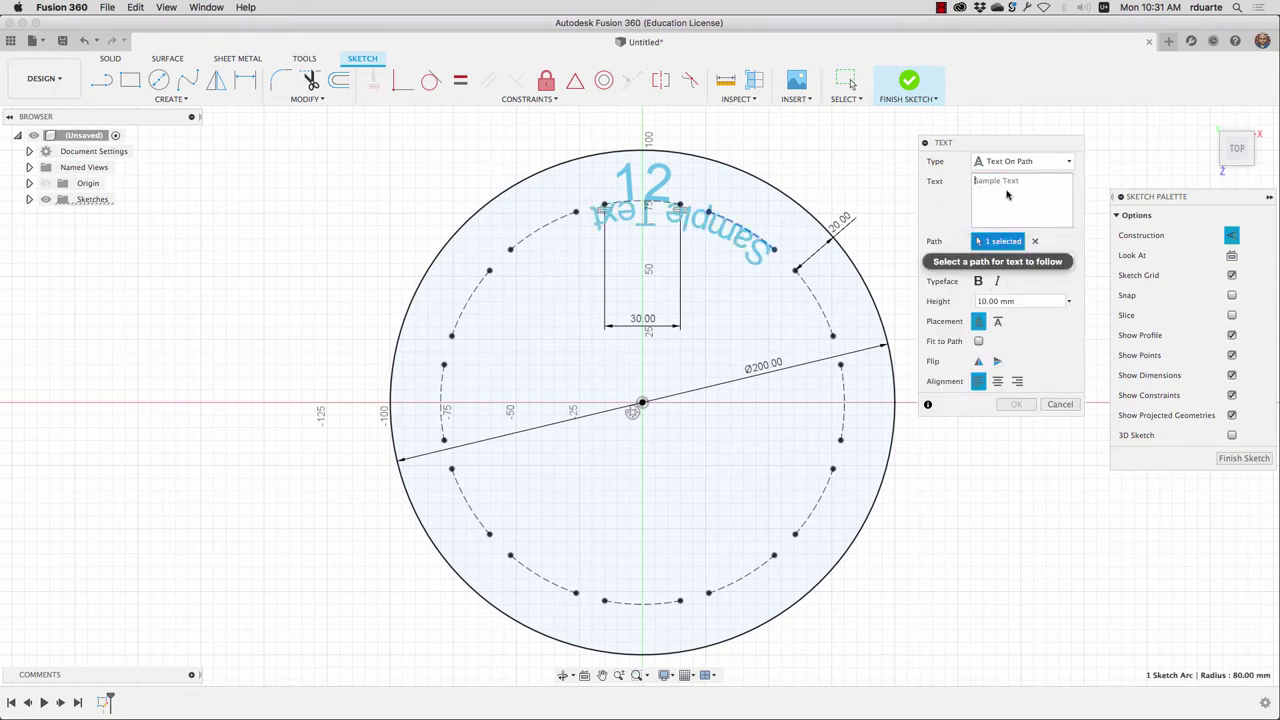
pyautogui.write('1')
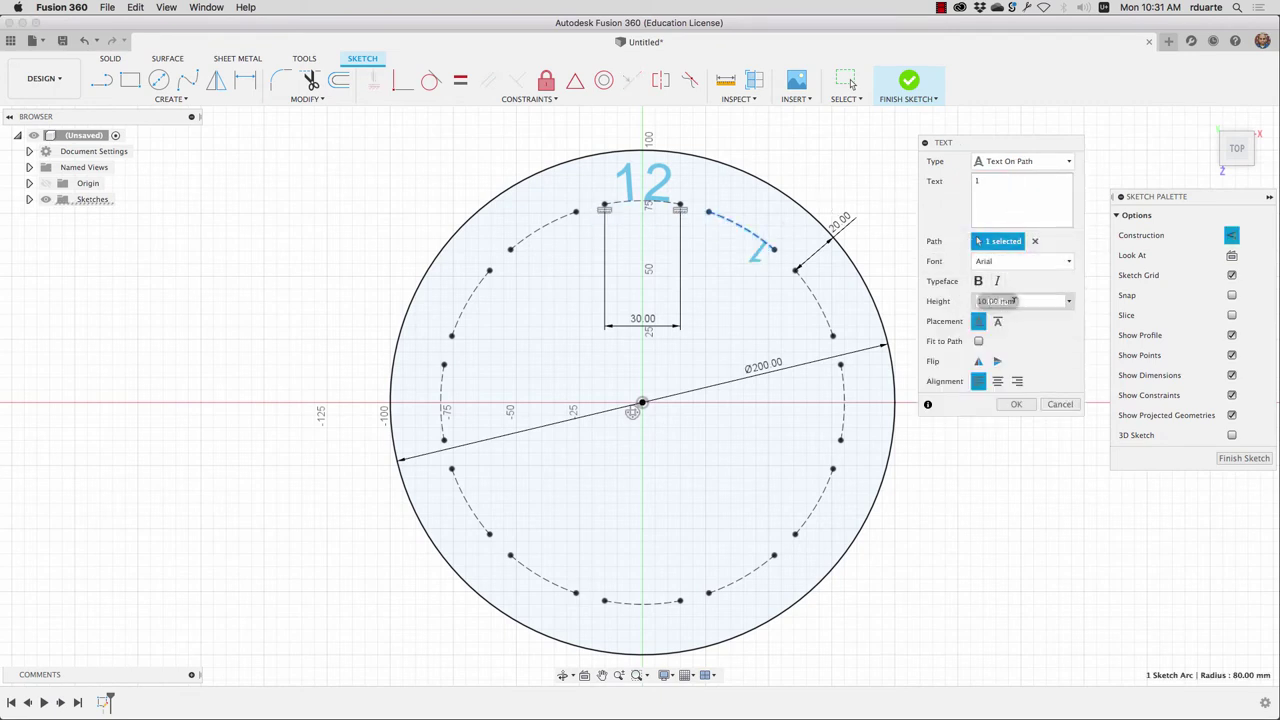
pyautogui.click(985, 301)
pyautogui.write('15')
pyautogui.click(1008, 226)
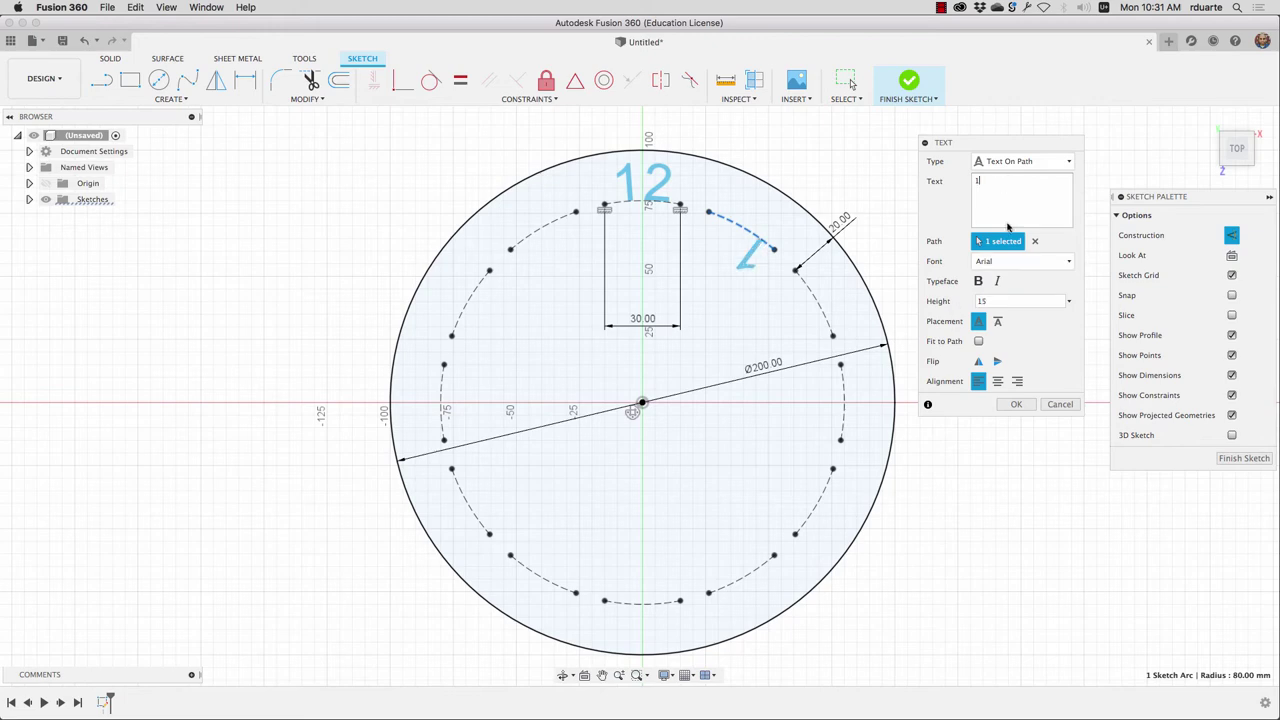
pyautogui.click(997, 321)
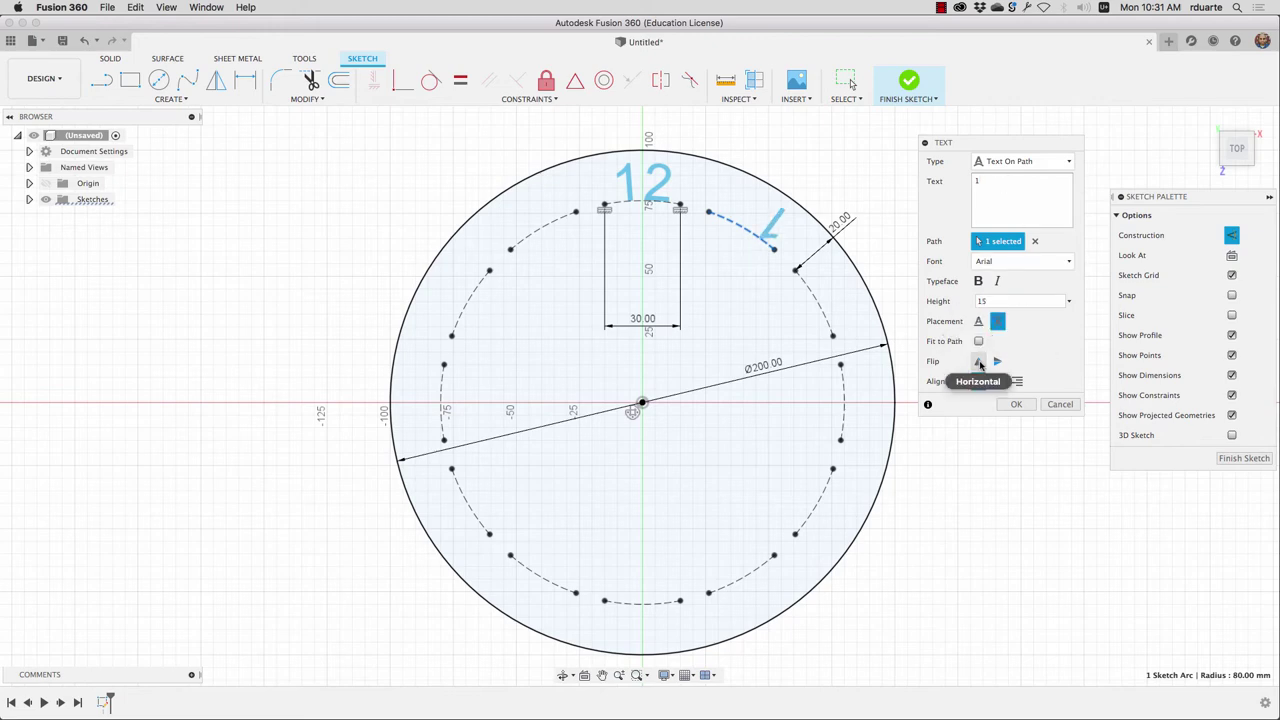
pyautogui.click(997, 361)
pyautogui.click(997, 381)
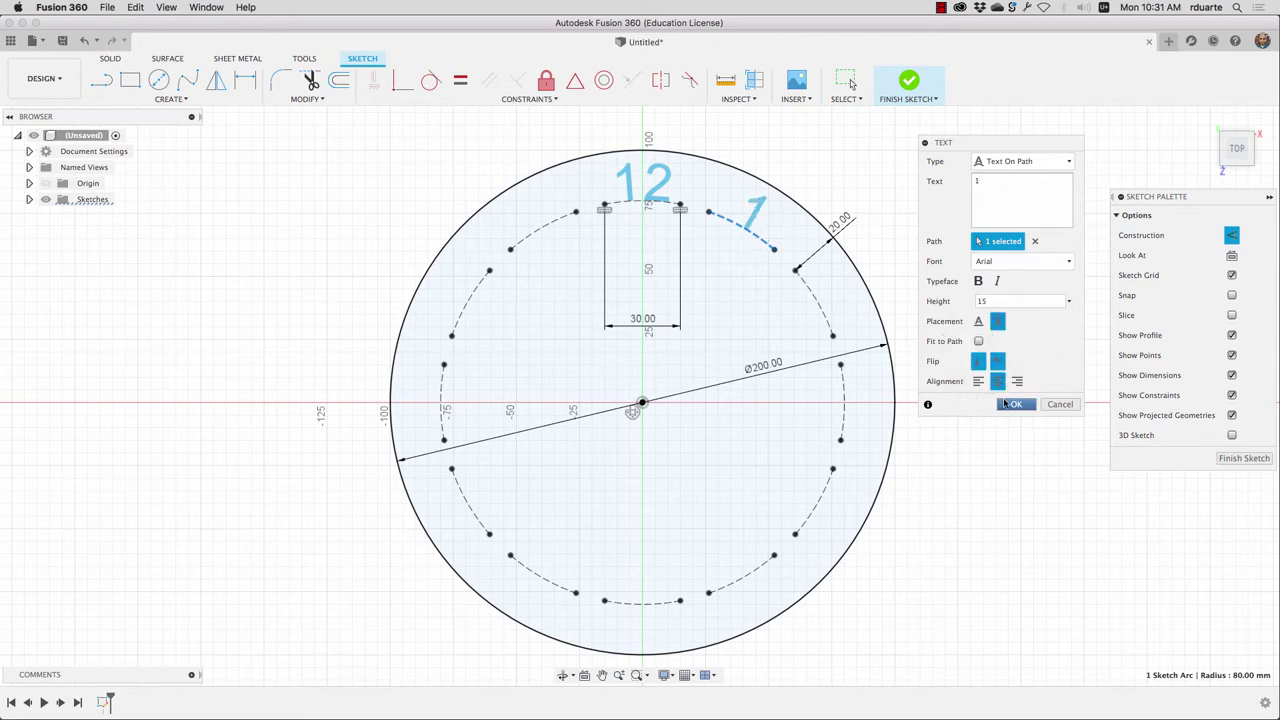
pyautogui.click(1014, 404)
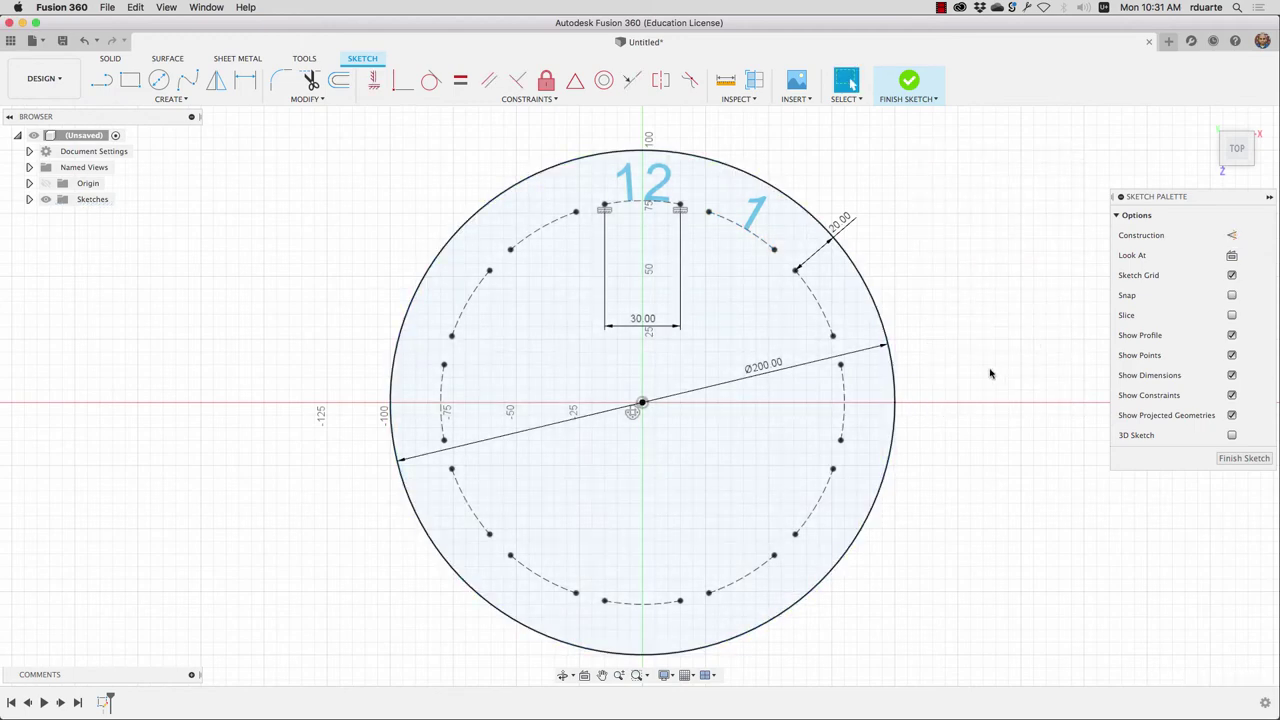
# - Place the numbers 2, 3 and 4 on the next three arcs clockwise
pyautogui.press('Return')
pyautogui.click(816, 300)
pyautogui.write('2')
pyautogui.press('Return')
pyautogui.press('Return')
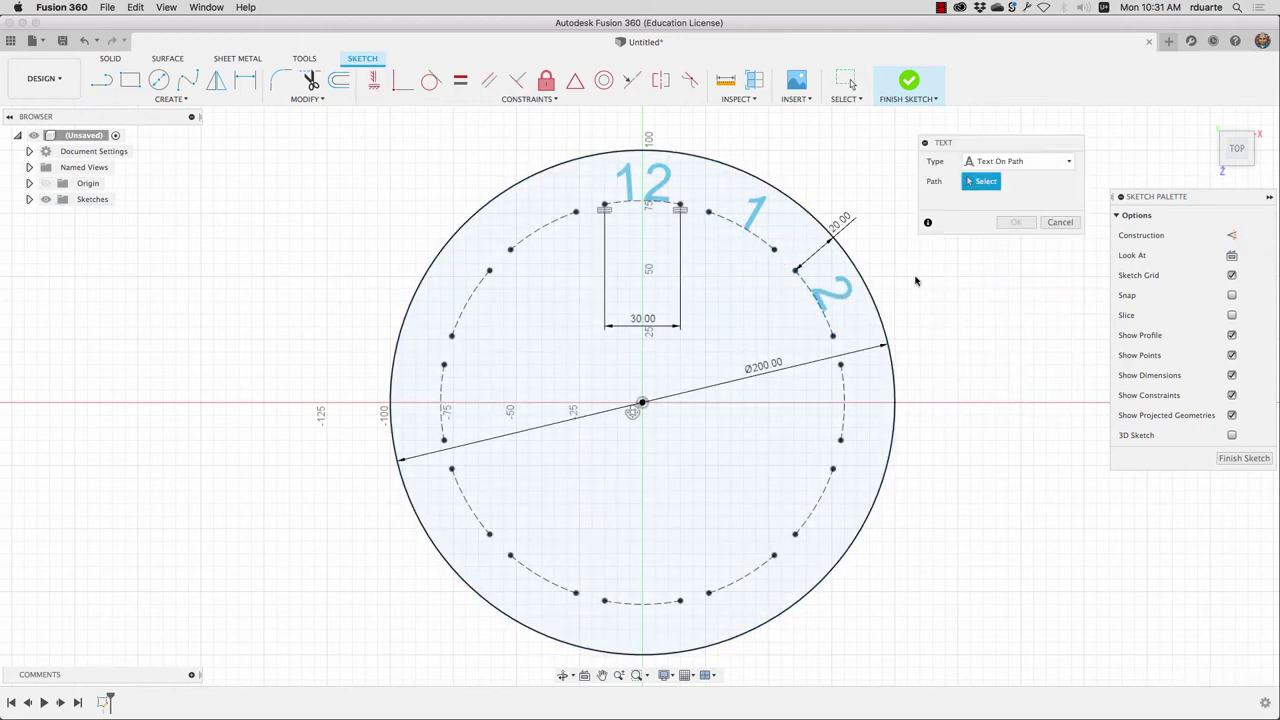
pyautogui.click(845, 402)
pyautogui.write('3')
pyautogui.press('Return')
# - Place the number 5, the six o'clock number and 7 on the lower arcs
pyautogui.press('Return')
pyautogui.click(815, 502)
pyautogui.write('4')
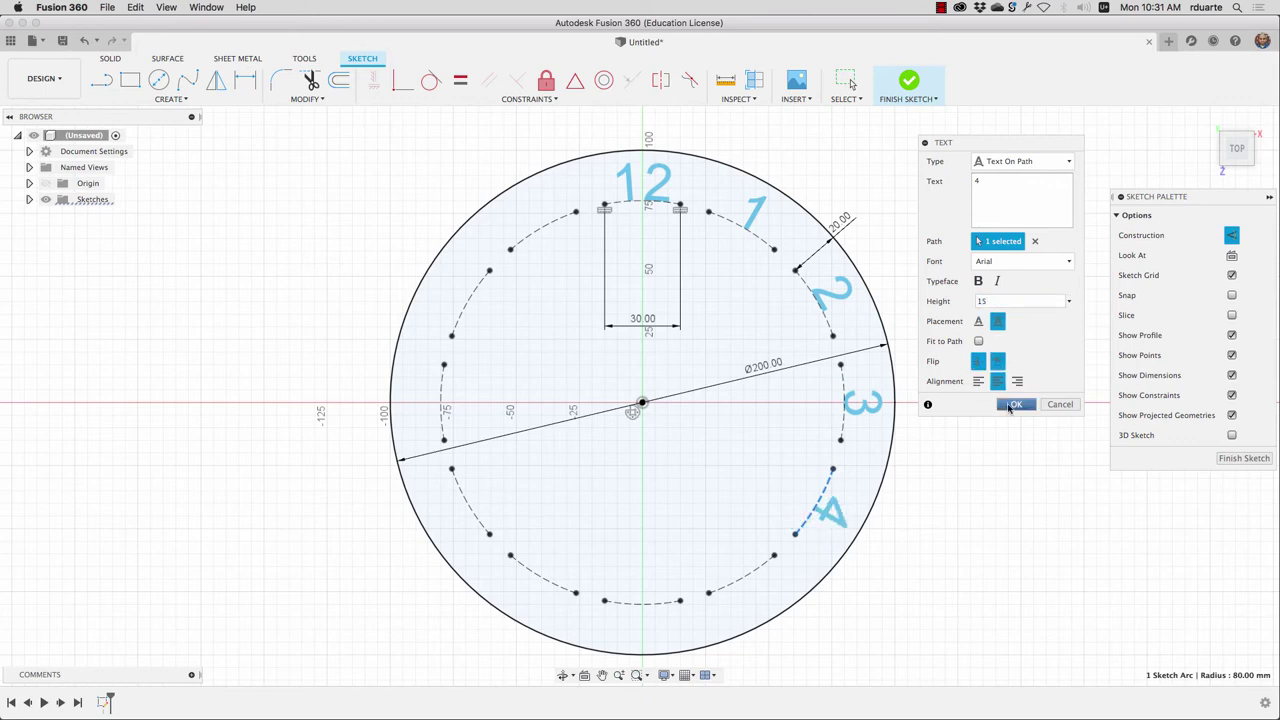
pyautogui.click(1012, 404)
pyautogui.click(742, 576)
pyautogui.write('5')
pyautogui.press('Return')
pyautogui.press('Return')
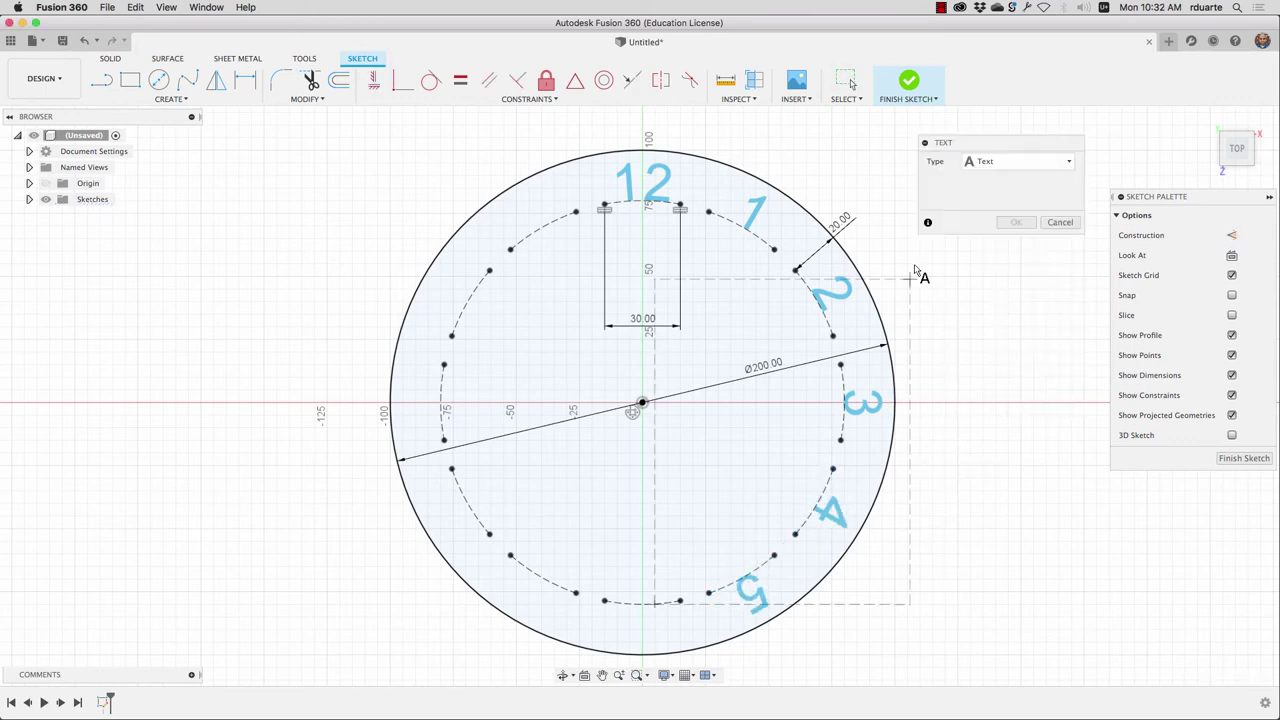
pyautogui.click(642, 603)
pyautogui.write('9')
pyautogui.press('Return')
pyautogui.press('Return')
pyautogui.click(541, 575)
pyautogui.write('7')
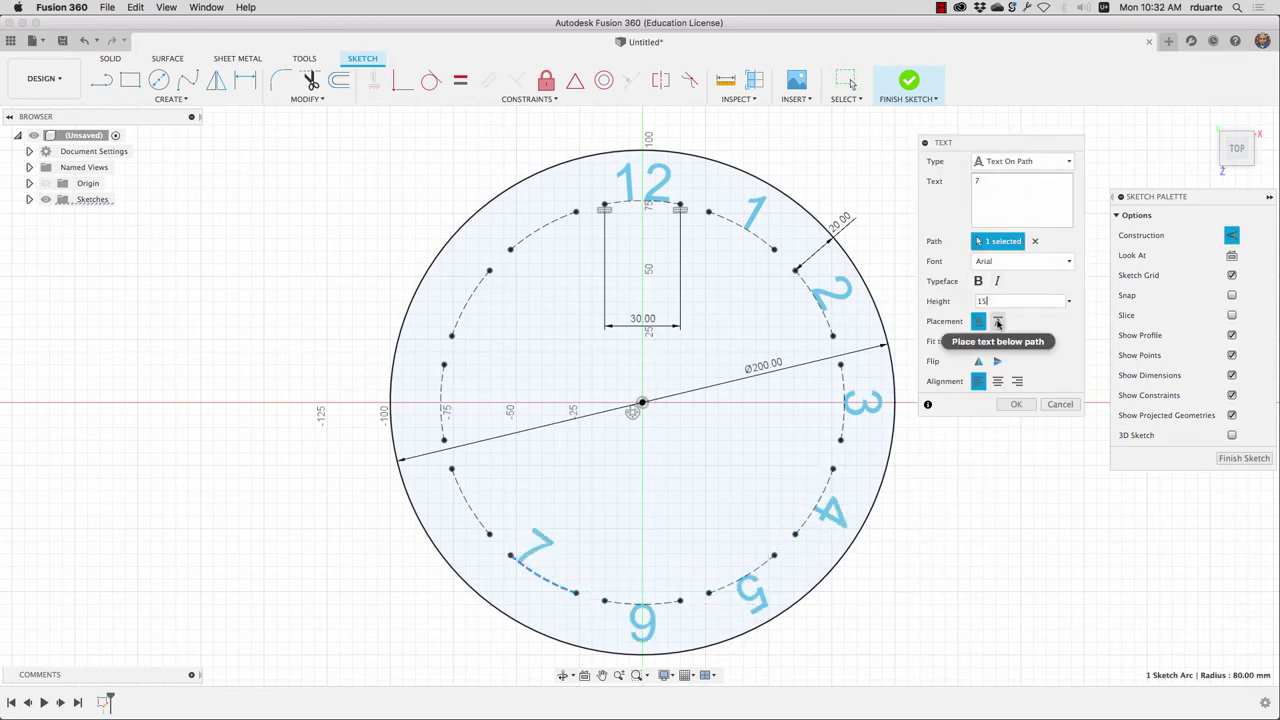
# - Place the numbers 8, 9 and 10 on the left and upper-left arcs, then pick the arc for 11
pyautogui.press('Return')
pyautogui.press('Return')
pyautogui.click(468, 500)
pyautogui.write('8')
pyautogui.press('Return')
pyautogui.press('Return')
pyautogui.click(443, 400)
pyautogui.write('9')
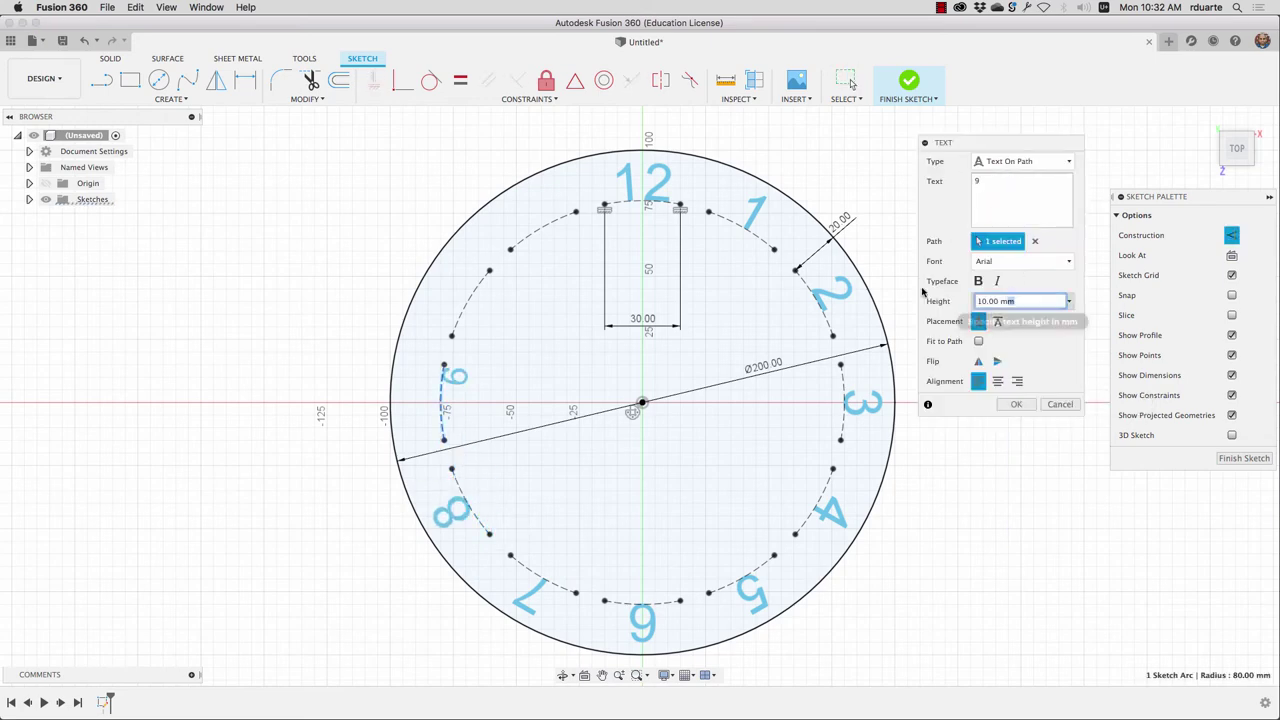
pyautogui.press('Return')
pyautogui.press('Return')
pyautogui.click(470, 302)
pyautogui.write('10')
pyautogui.press('Return')
pyautogui.press('Return')
pyautogui.click(543, 230)
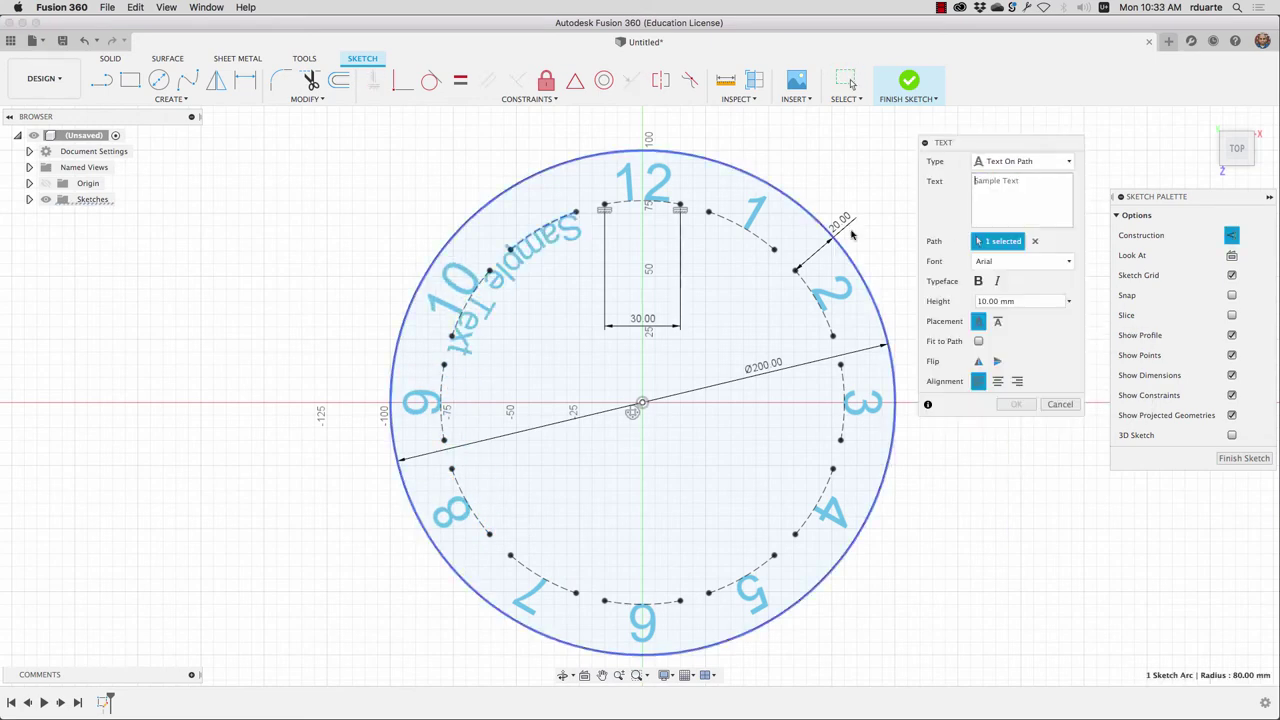
# - Enter 11 on its arc, then extrude the circle profile into a thick solid disc
pyautogui.write('11')
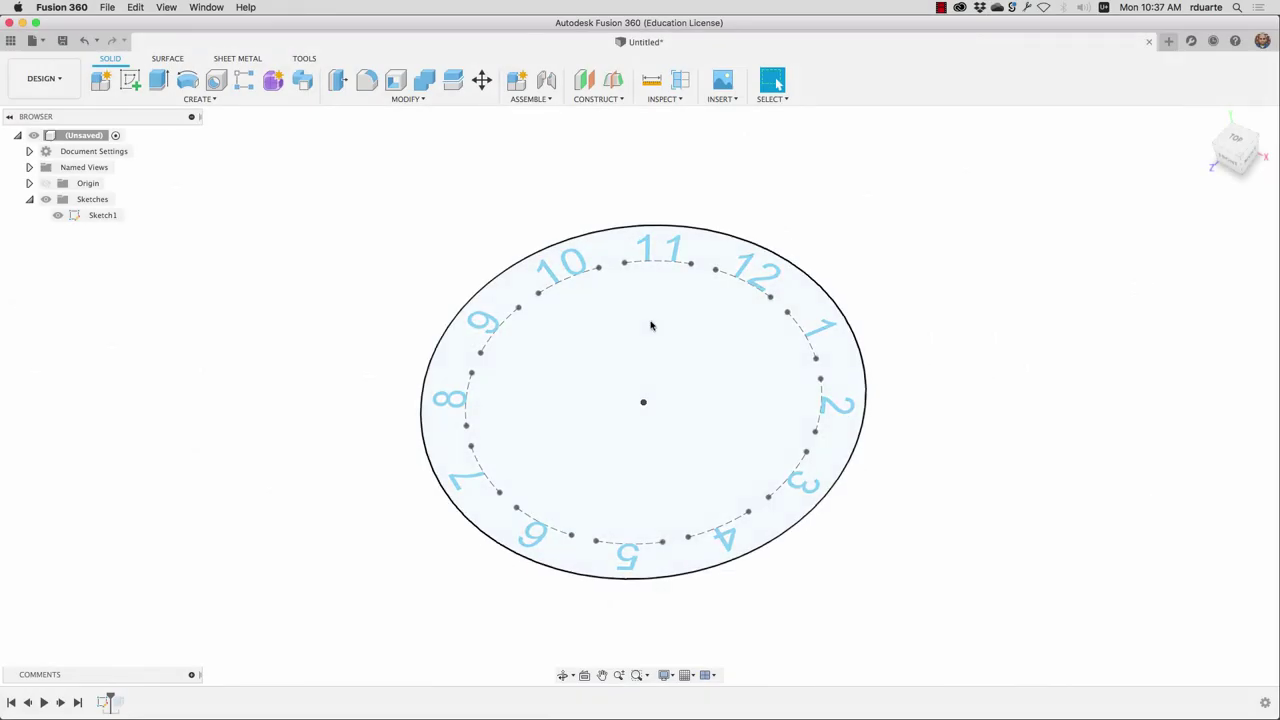
pyautogui.keyDown('shift'); pyautogui.moveTo(651, 325); pyautogui.dragTo(666, 243, button='middle'); pyautogui.keyUp('shift')
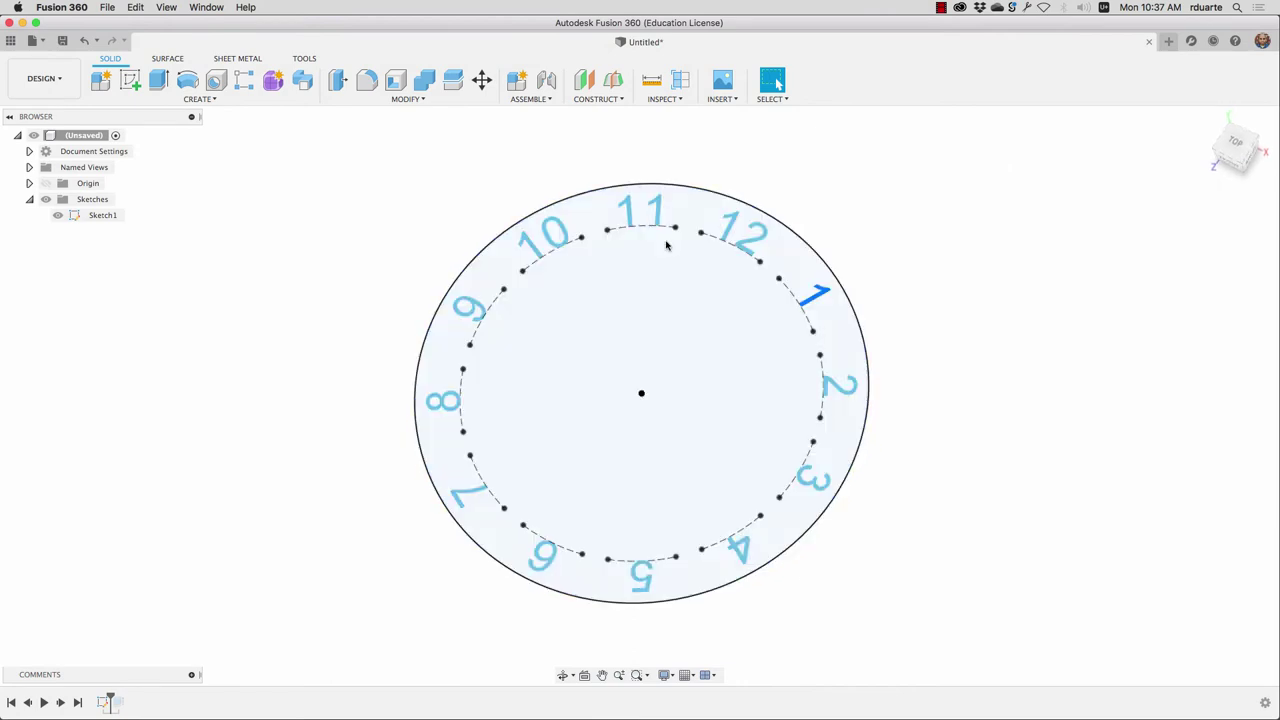
pyautogui.click(158, 80)
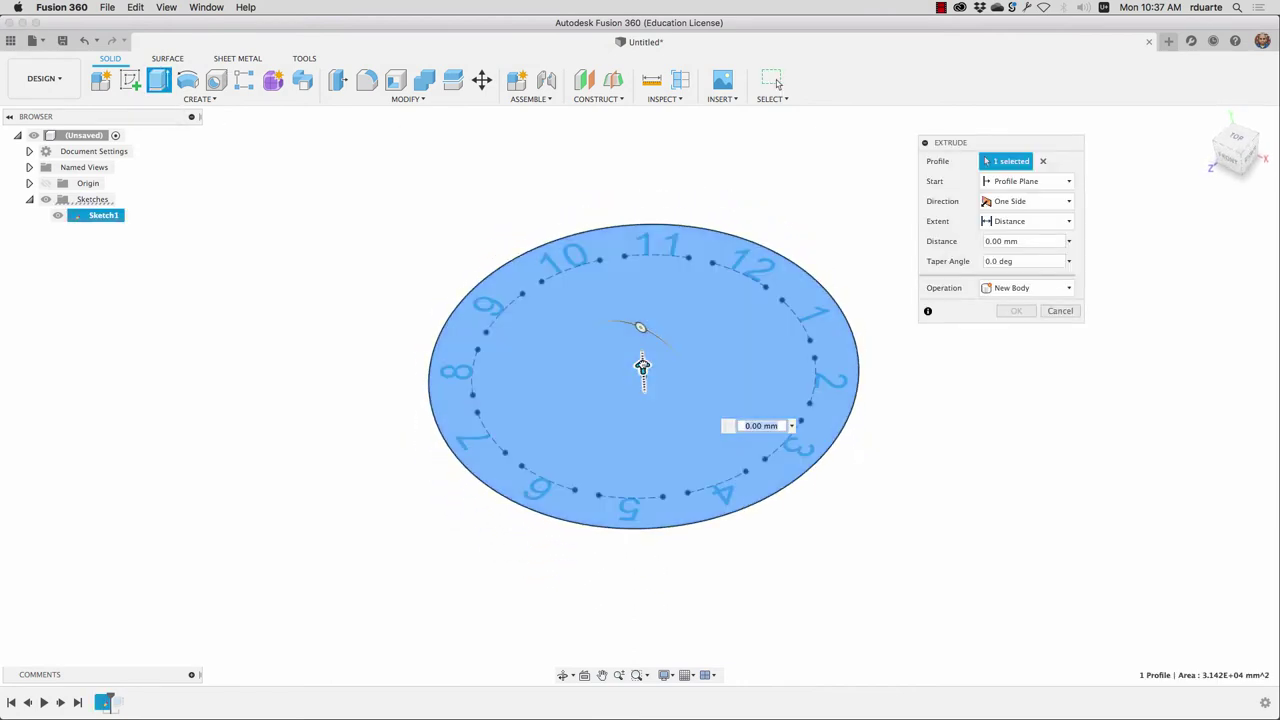
pyautogui.moveTo(643, 366); pyautogui.dragTo(646, 391)
pyautogui.click(1016, 311)
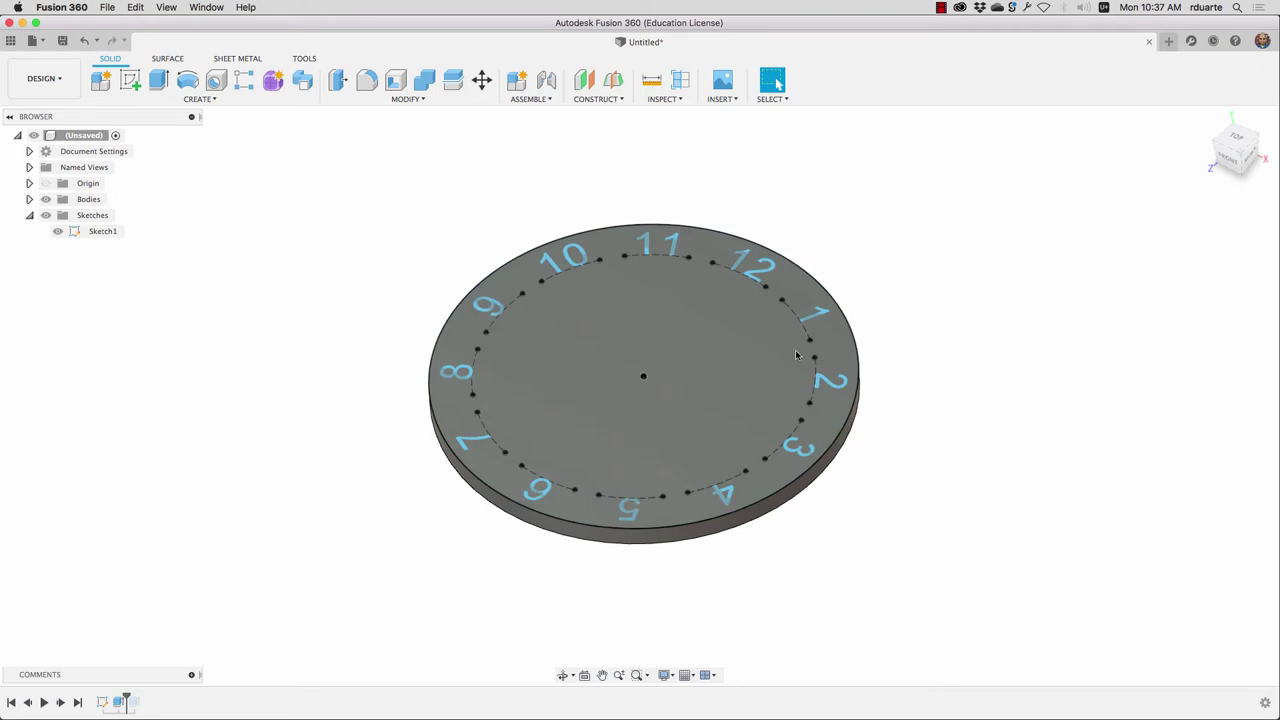
# - Toggle Sketch1's visibility off and back on, and orbit around the disc
pyautogui.click(57, 231)
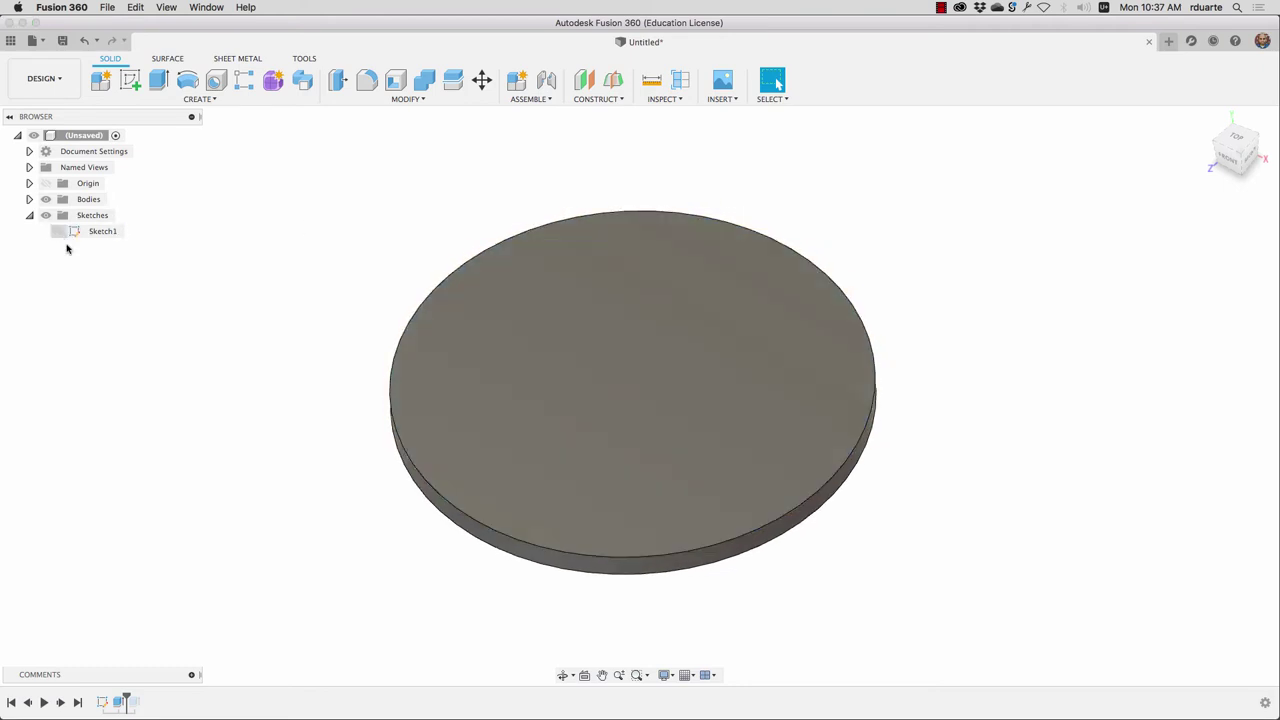
pyautogui.click(57, 231)
pyautogui.keyDown('shift'); pyautogui.moveTo(365, 247); pyautogui.dragTo(590, 250, button='middle'); pyautogui.keyUp('shift')
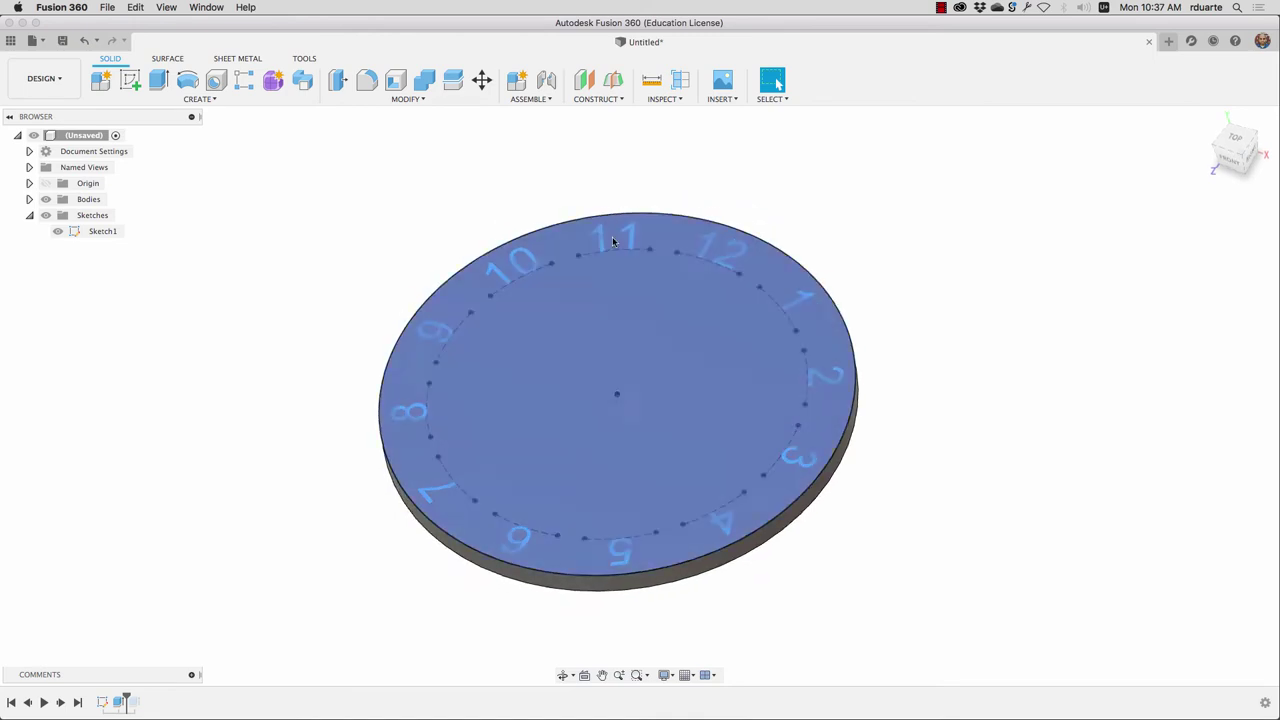
# - Emboss the twelve window-selected number profiles 2 mm onto the disc's top face
pyautogui.click(197, 101)
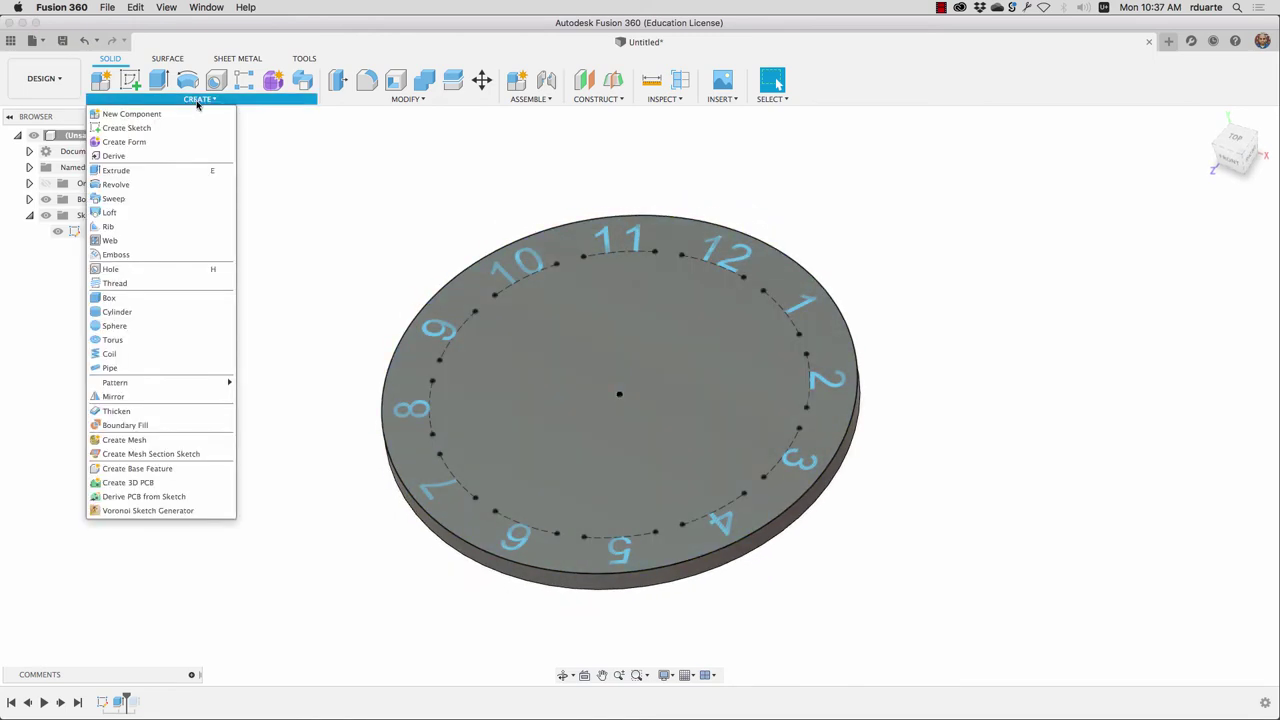
pyautogui.click(113, 256)
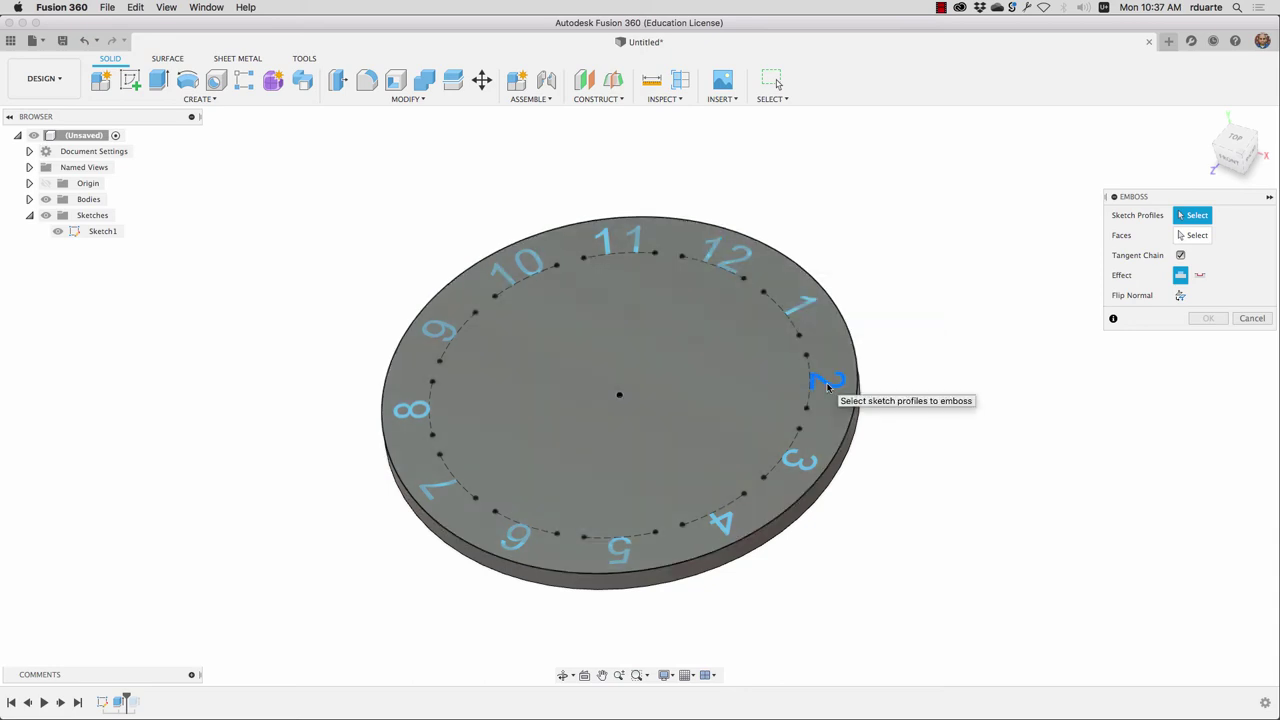
pyautogui.click(766, 99)
pyautogui.moveTo(800, 200)
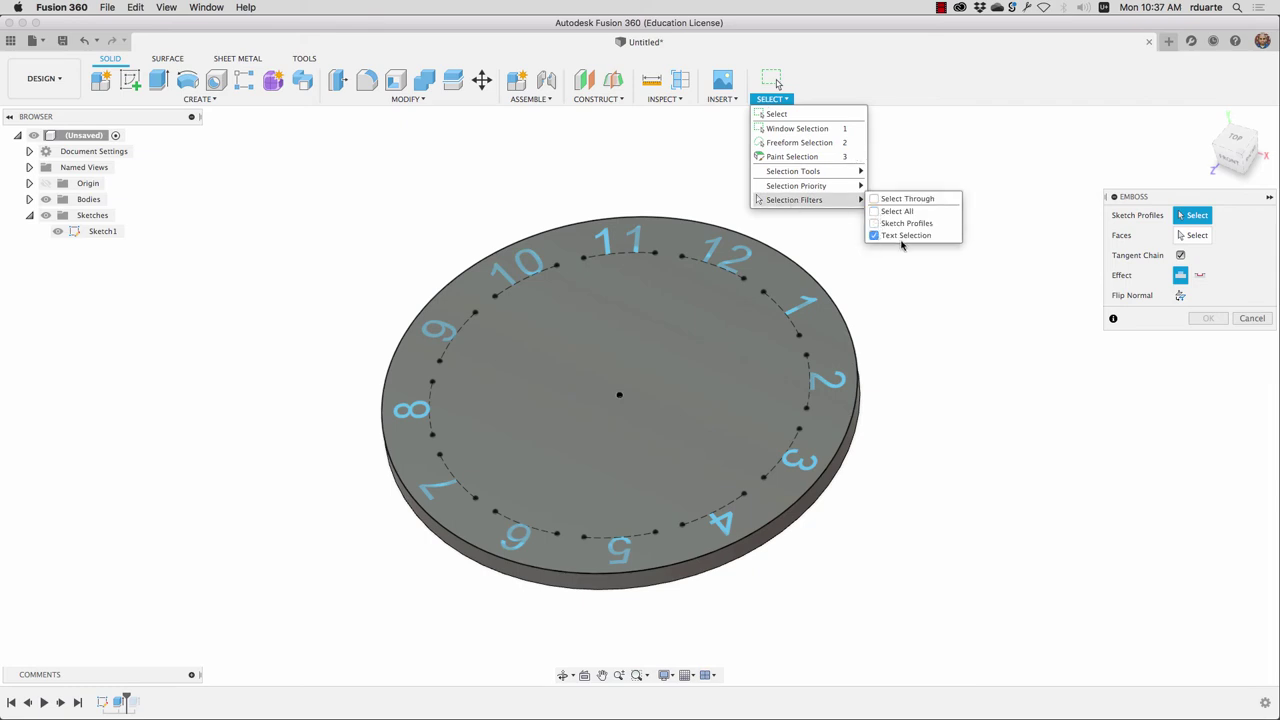
pyautogui.moveTo(316, 152)
pyautogui.mouseDown()
pyautogui.moveTo(920, 529)
pyautogui.moveTo(977, 616)
pyautogui.mouseUp()
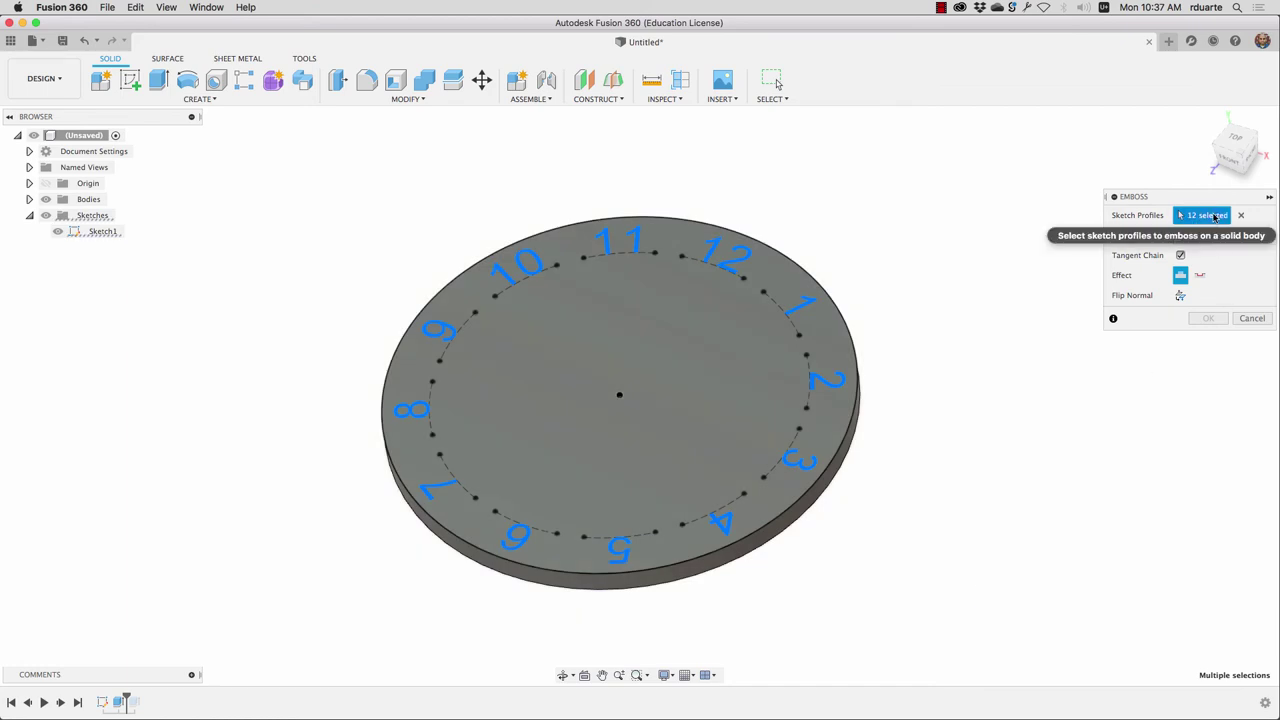
pyautogui.click(1195, 235)
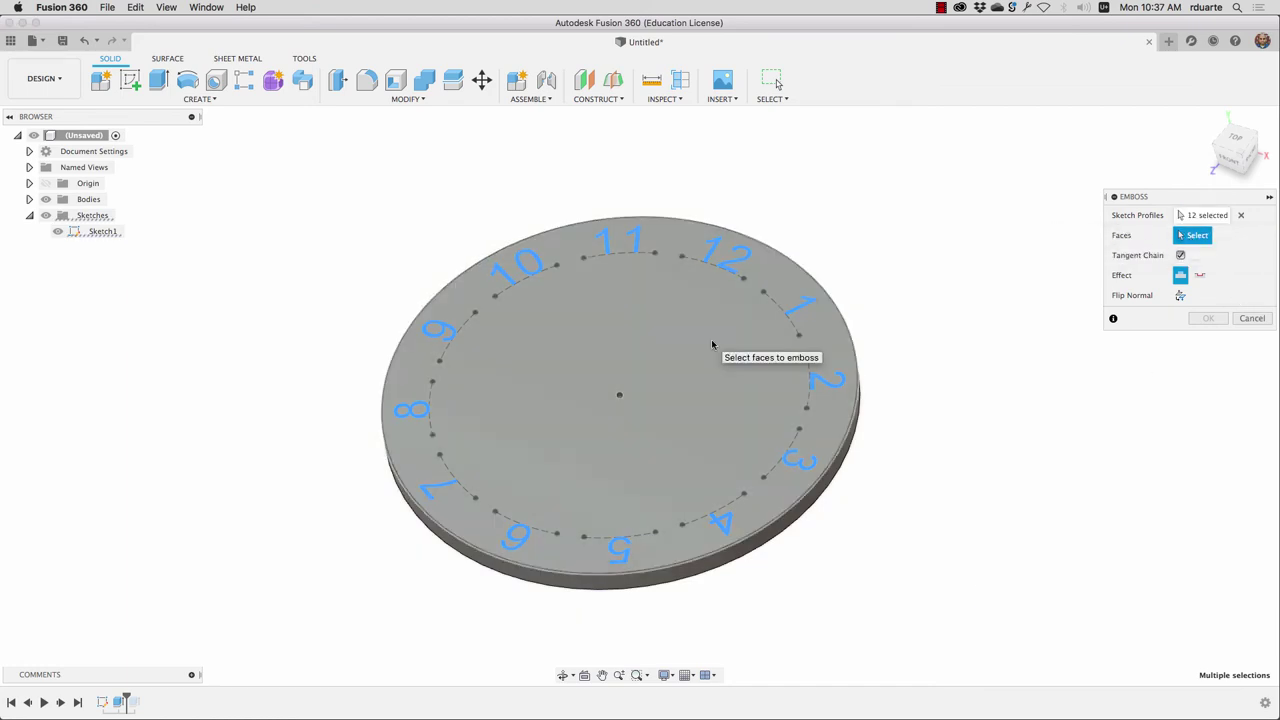
pyautogui.click(736, 371)
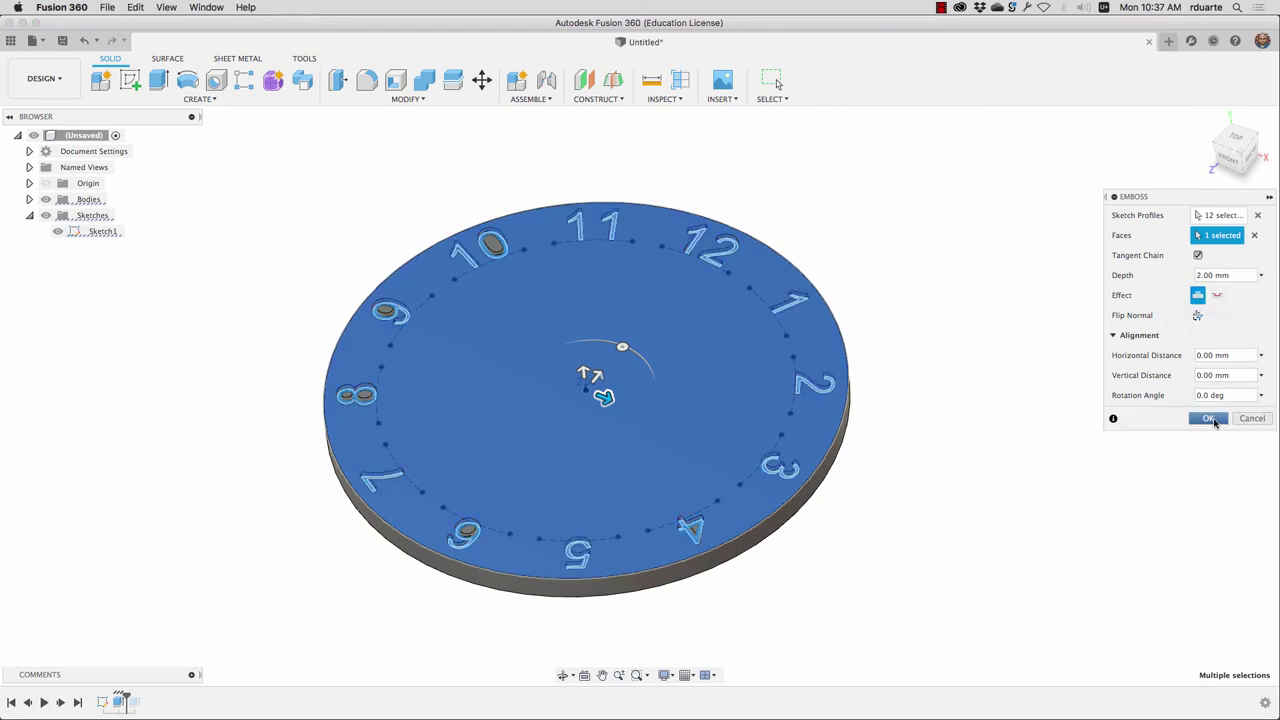
# - Hide Sketch1 to inspect the raised numbers with 12 at the top, then reopen Sketch1
pyautogui.click(57, 231)
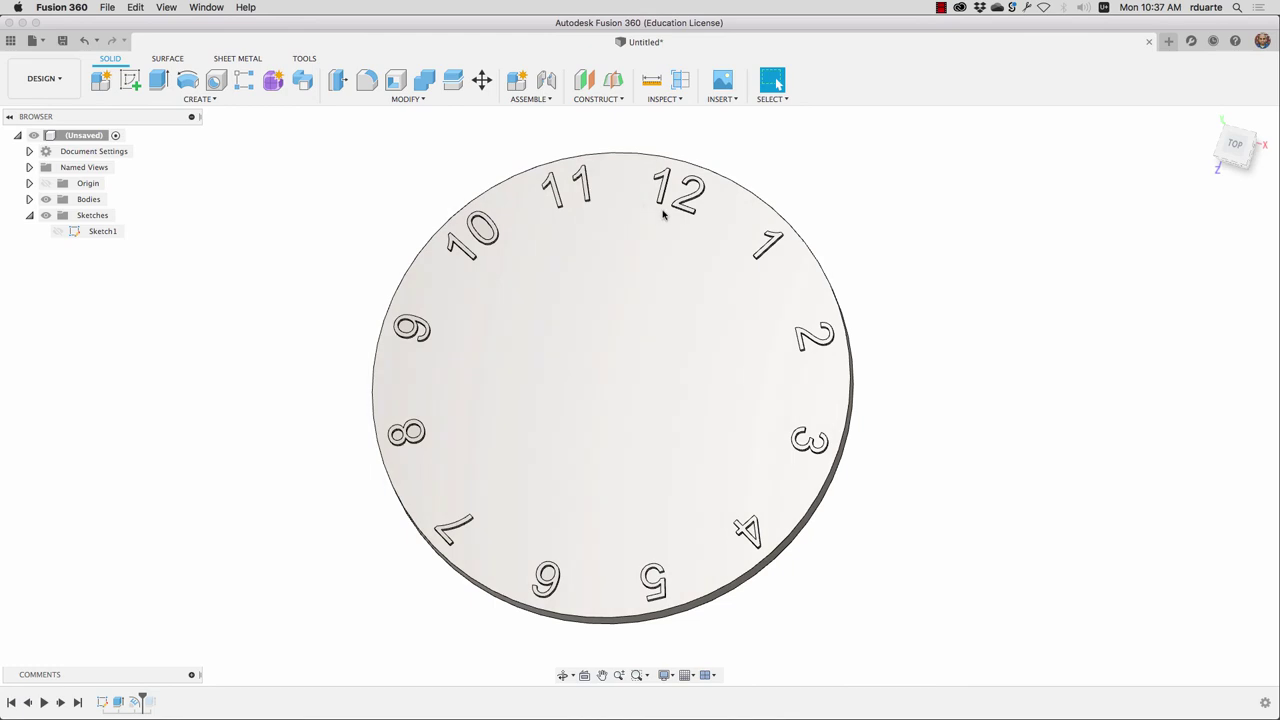
pyautogui.keyDown('shift'); pyautogui.moveTo(692, 218); pyautogui.dragTo(612, 212, button='middle'); pyautogui.keyUp('shift')
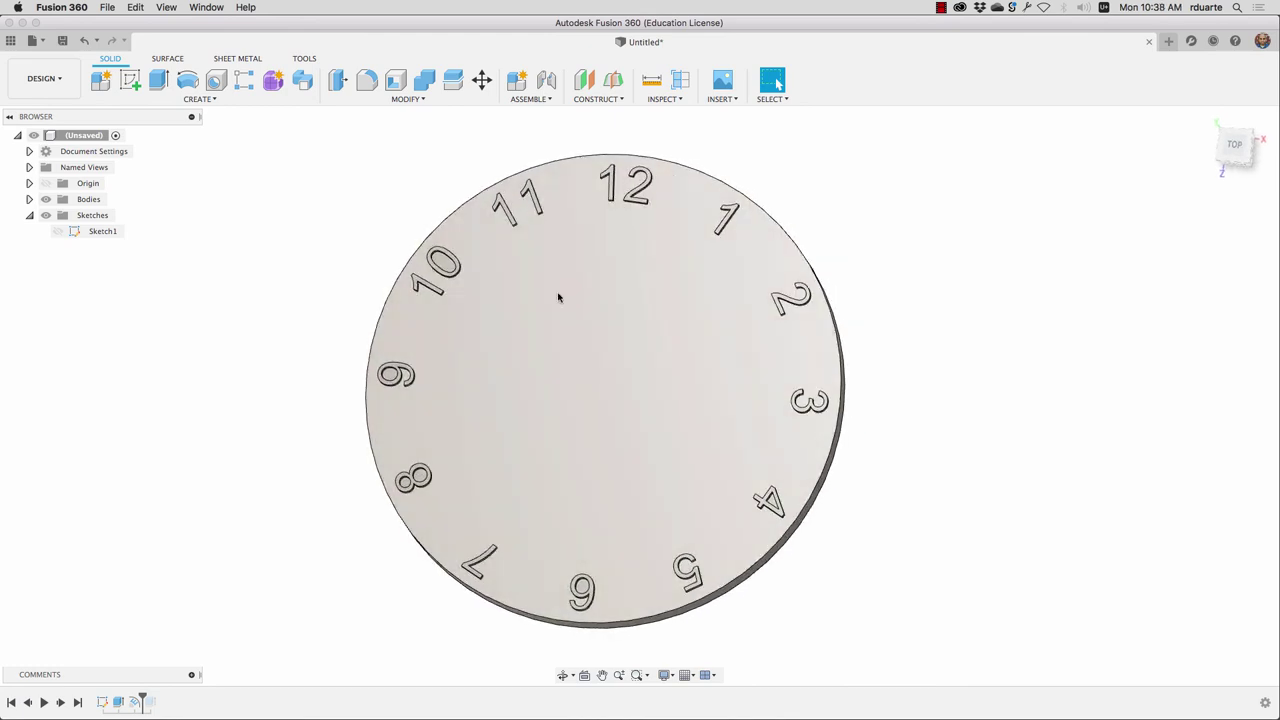
pyautogui.doubleClick(103, 702)
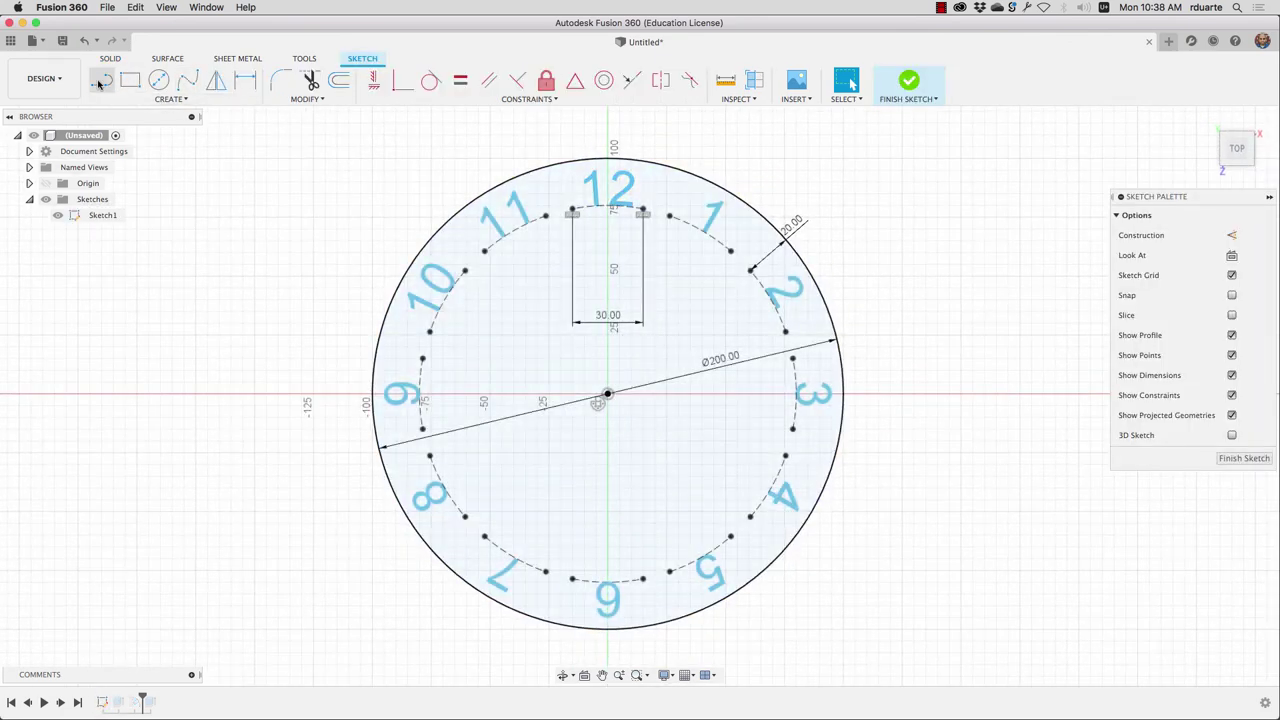
# - Draw a construction line joining the two top corners of the 12 o'clock box
pyautogui.press('l')
pyautogui.click(1231, 236)
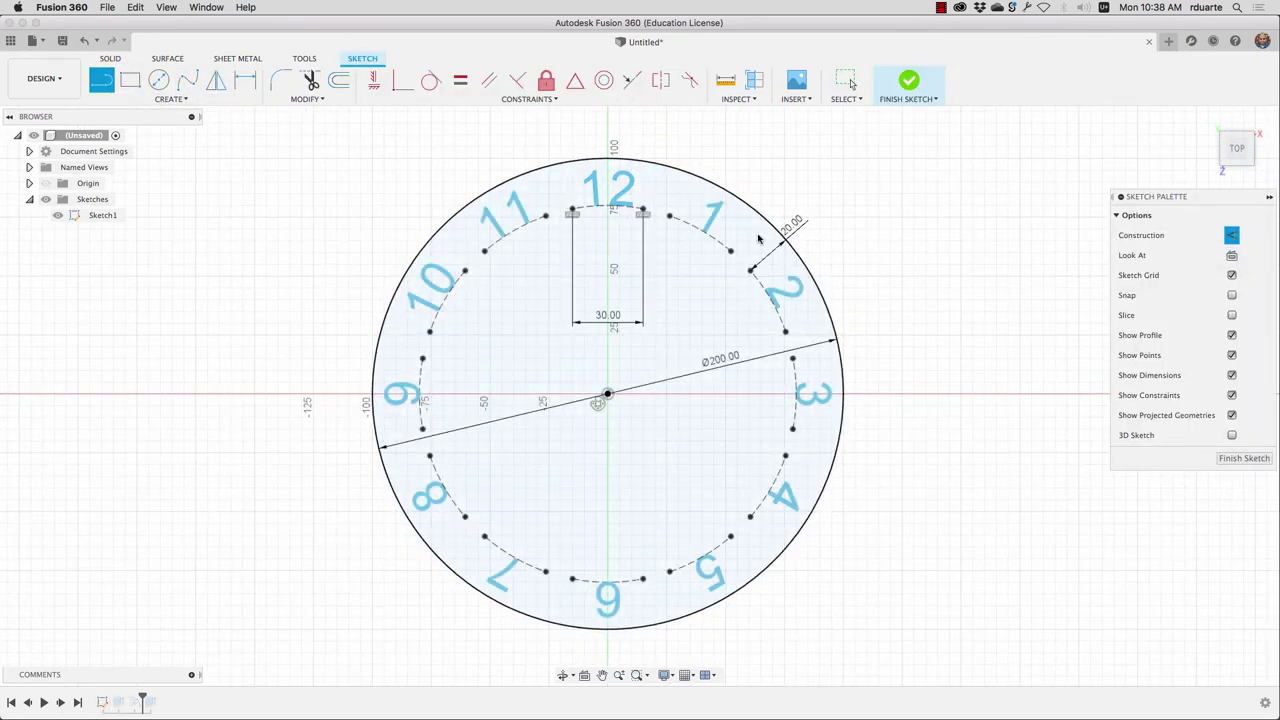
pyautogui.click(573, 211)
pyautogui.click(643, 211)
pyautogui.press('Escape')
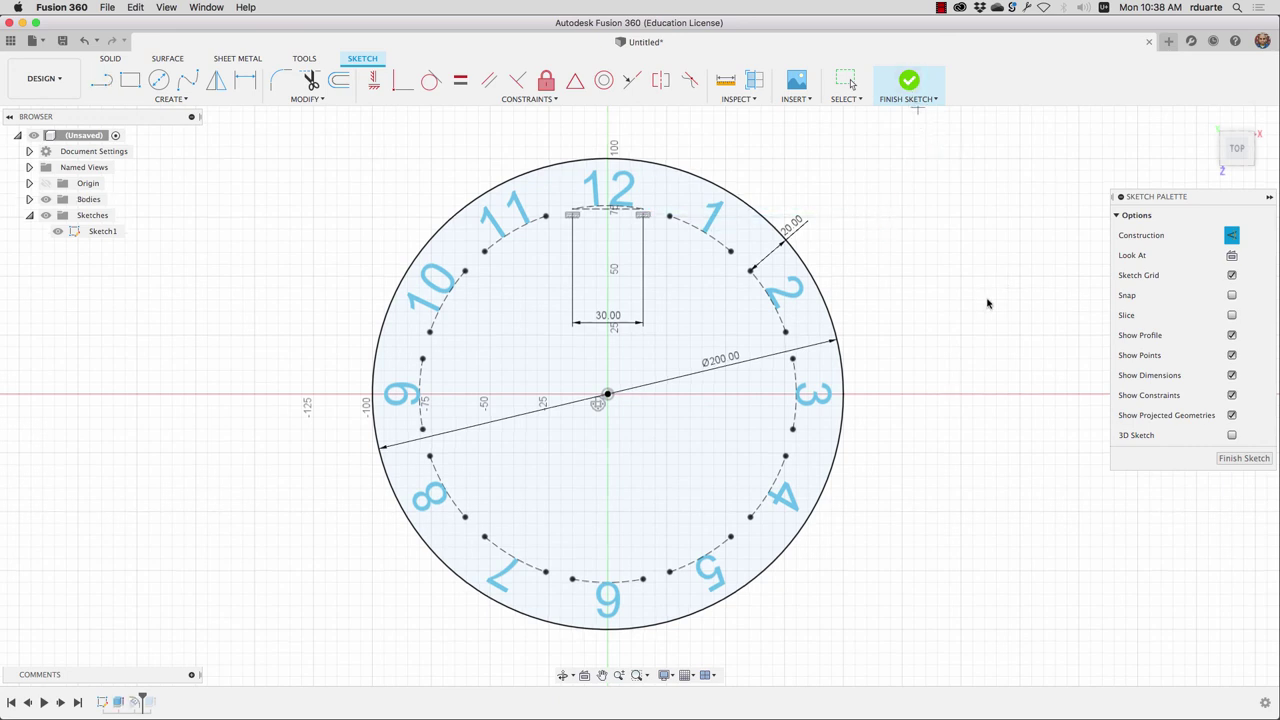